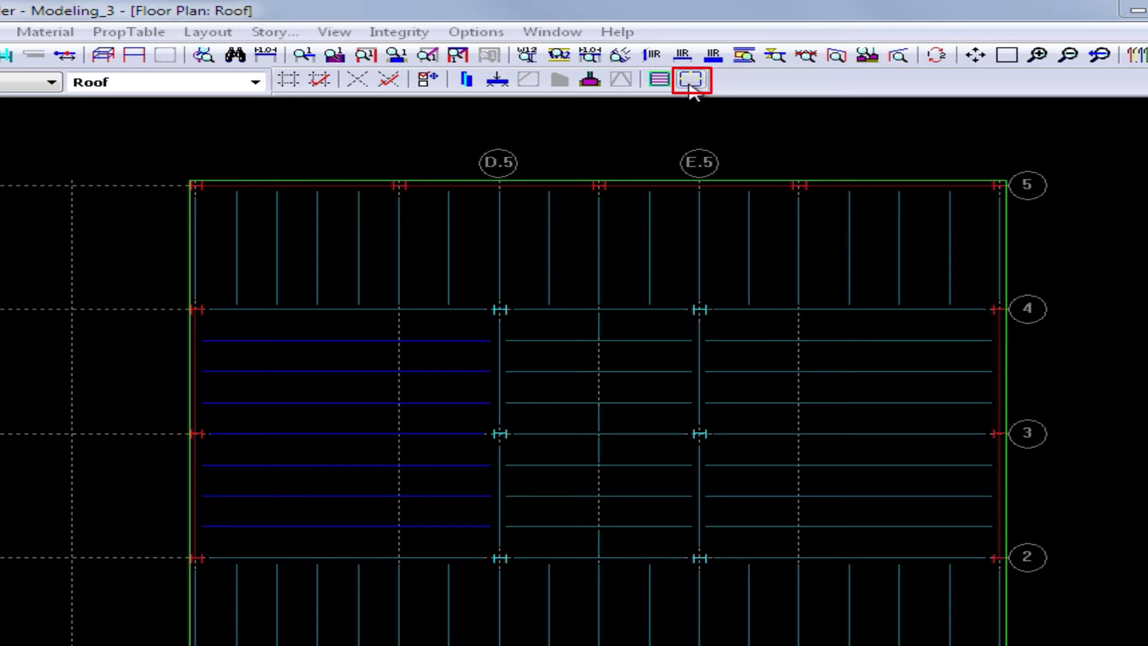
Create a 'Stair' line load: 0.25 k/ft dead, 0.5 k/ft unreducible live, 0.25 k/ft mass dead
{"action": "left_click", "coordinate": [692, 89]}
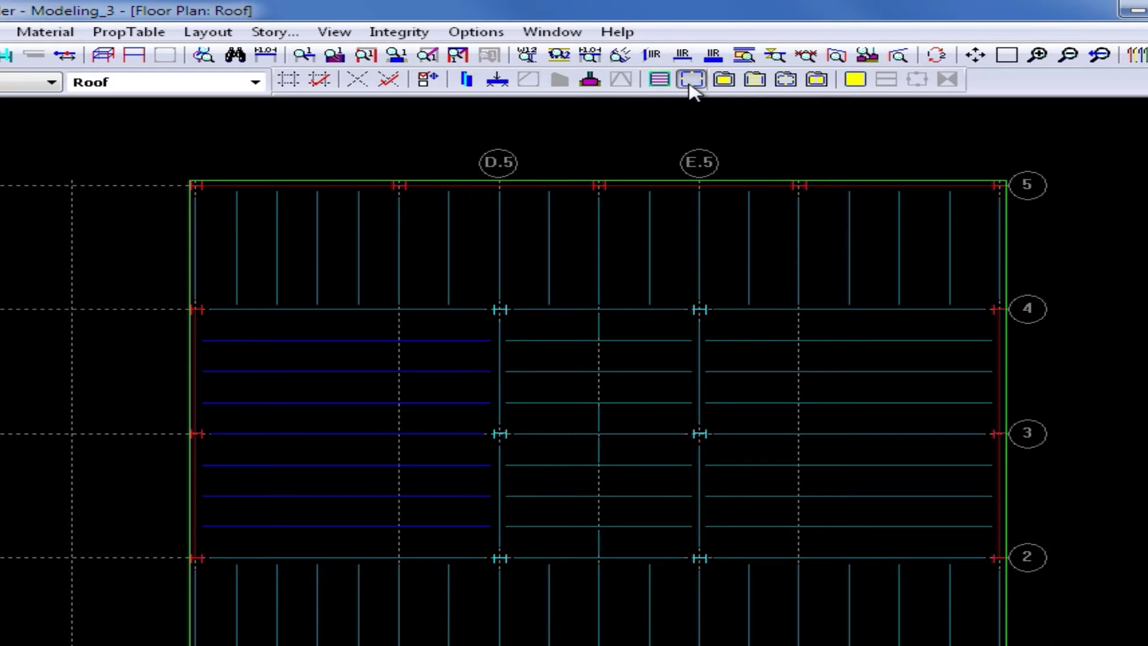
{"action": "left_click", "coordinate": [754, 82]}
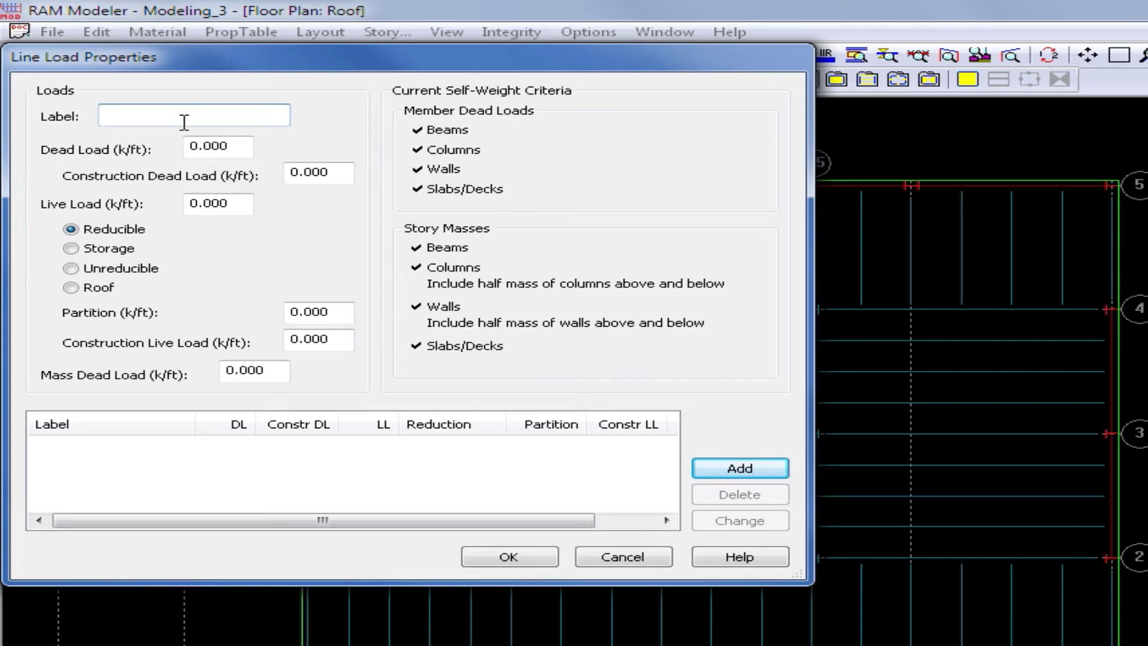
{"action": "type", "text": "Stair"}
{"action": "key", "text": "Tab"}
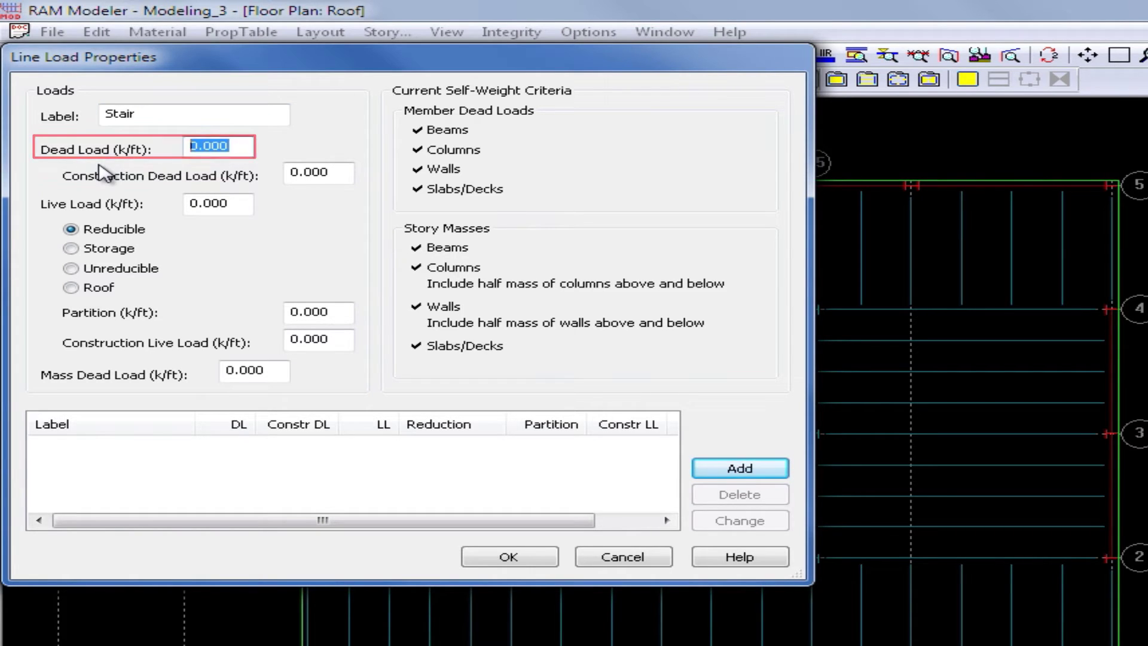
{"action": "type", "text": "0.25"}
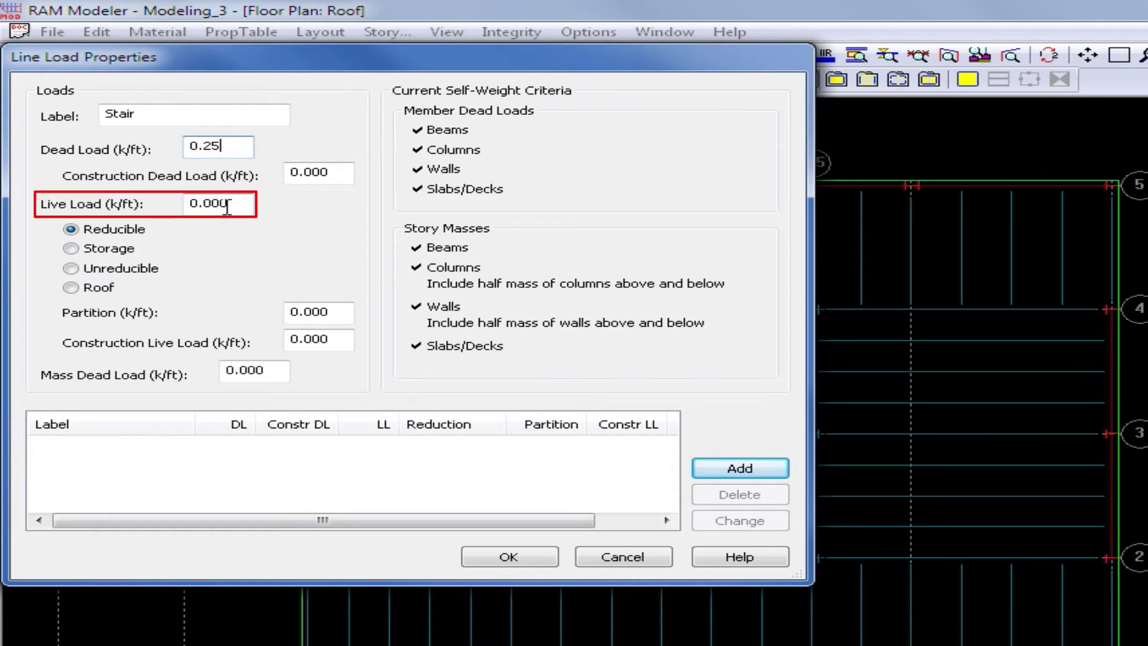
{"action": "key", "text": "Tab"}
{"action": "type", "text": "0."}
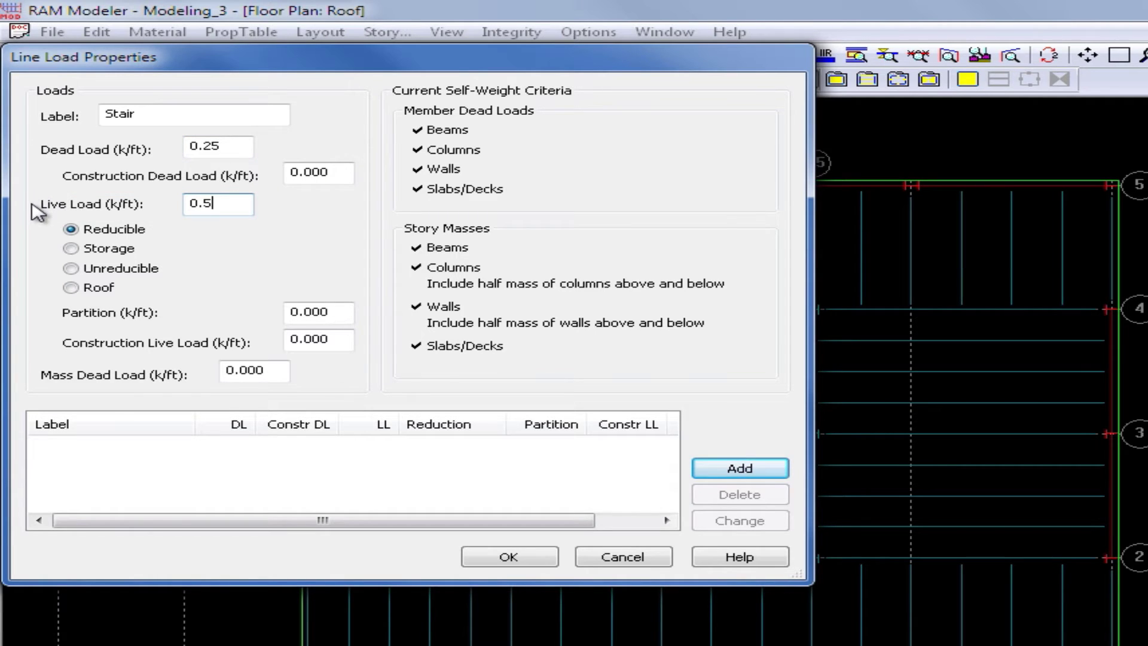
{"action": "left_click", "coordinate": [77, 270]}
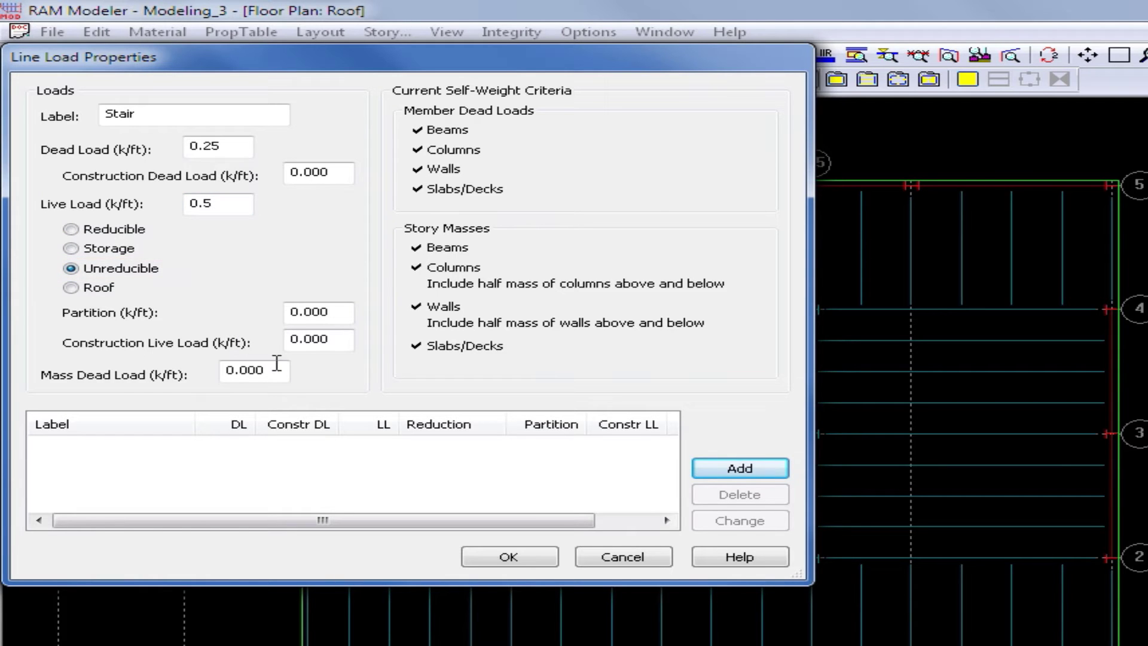
{"action": "left_click_drag", "start_coordinate": [277, 371], "coordinate": [194, 376]}
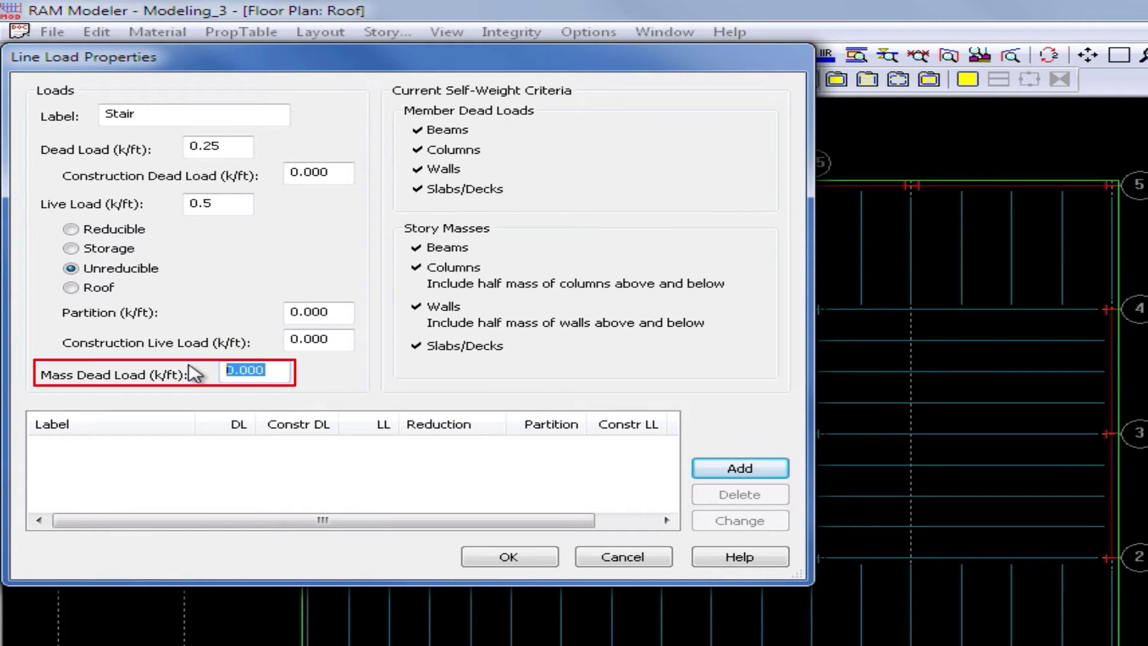
{"action": "type", "text": "0.25"}
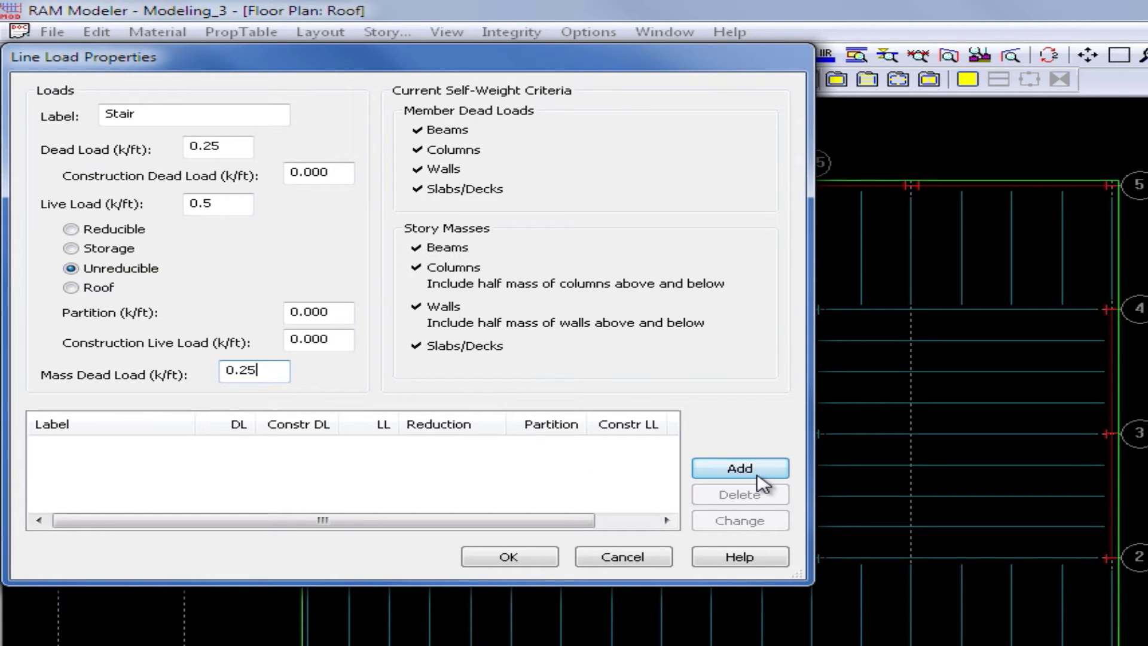
{"action": "left_click", "coordinate": [740, 468]}
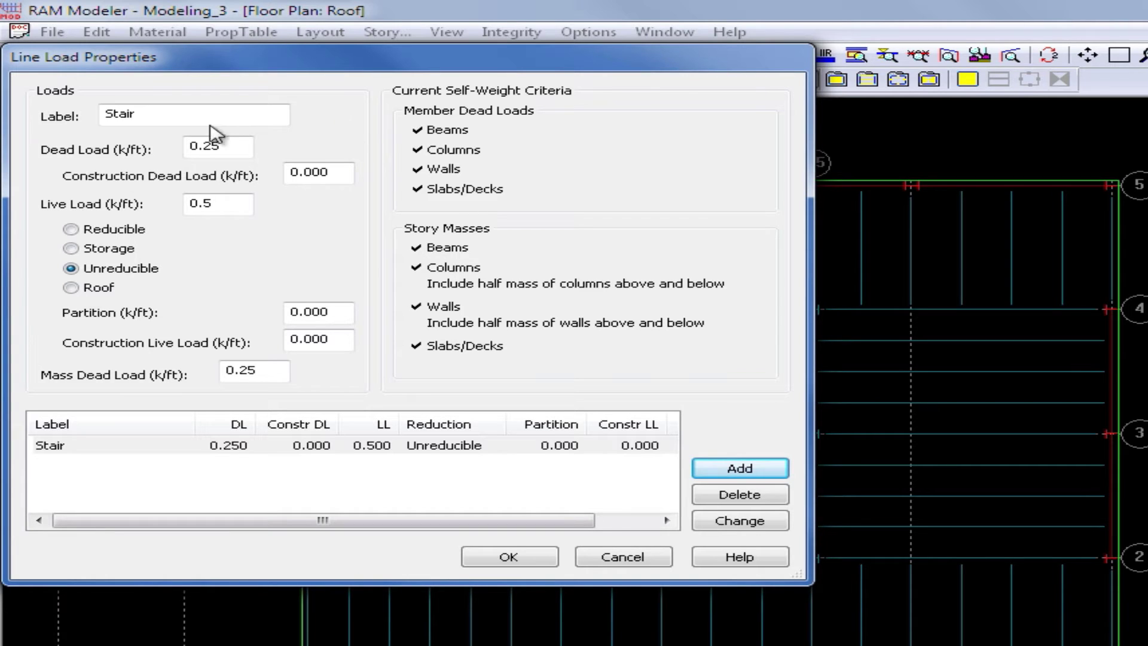
{"action": "left_click_drag", "start_coordinate": [192, 116], "coordinate": [67, 112]}
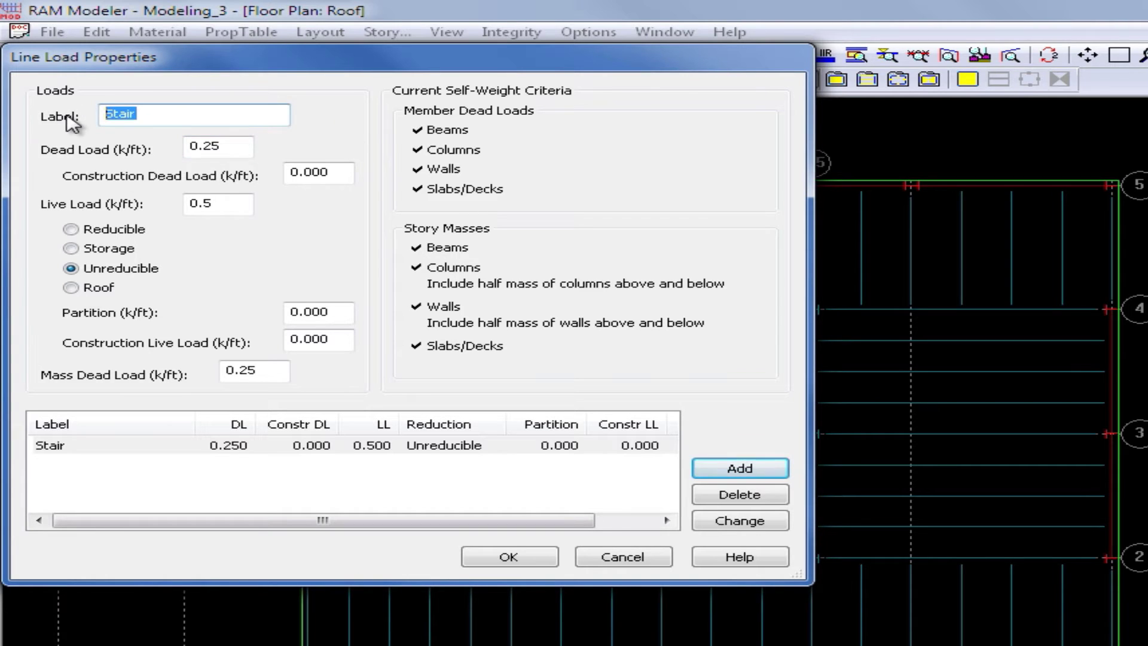
Add an 'Exterior Wall' line load with 0 dead, 0 live and 0.5 k/ft mass dead load
{"action": "type", "text": "Exterior Wall"}
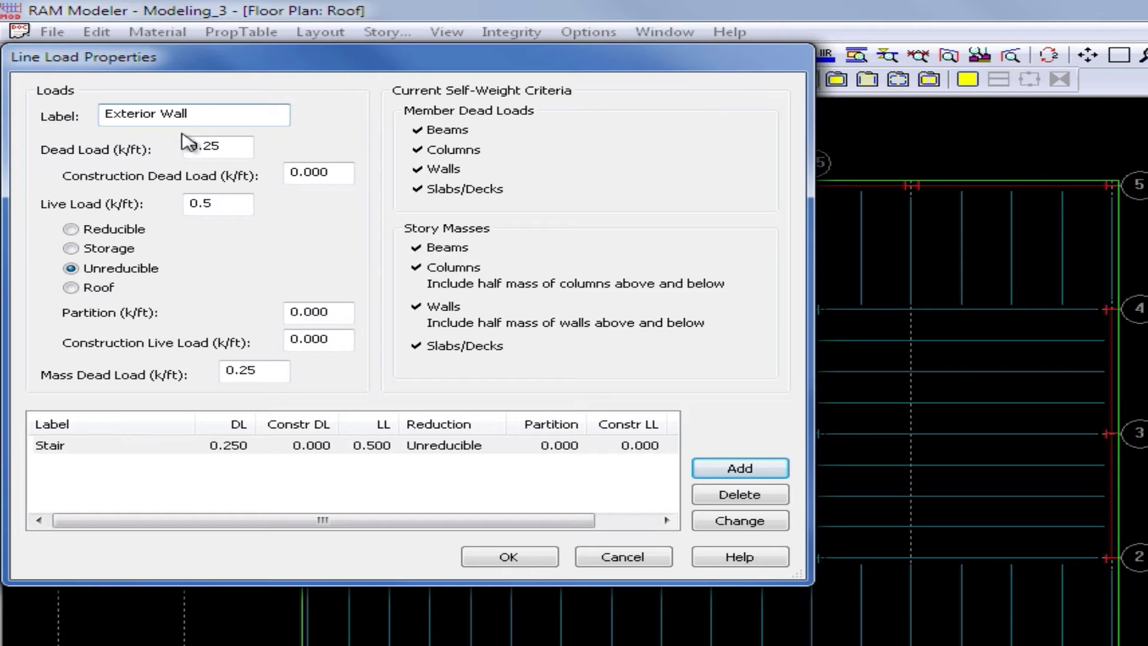
{"action": "key", "text": "Tab"}
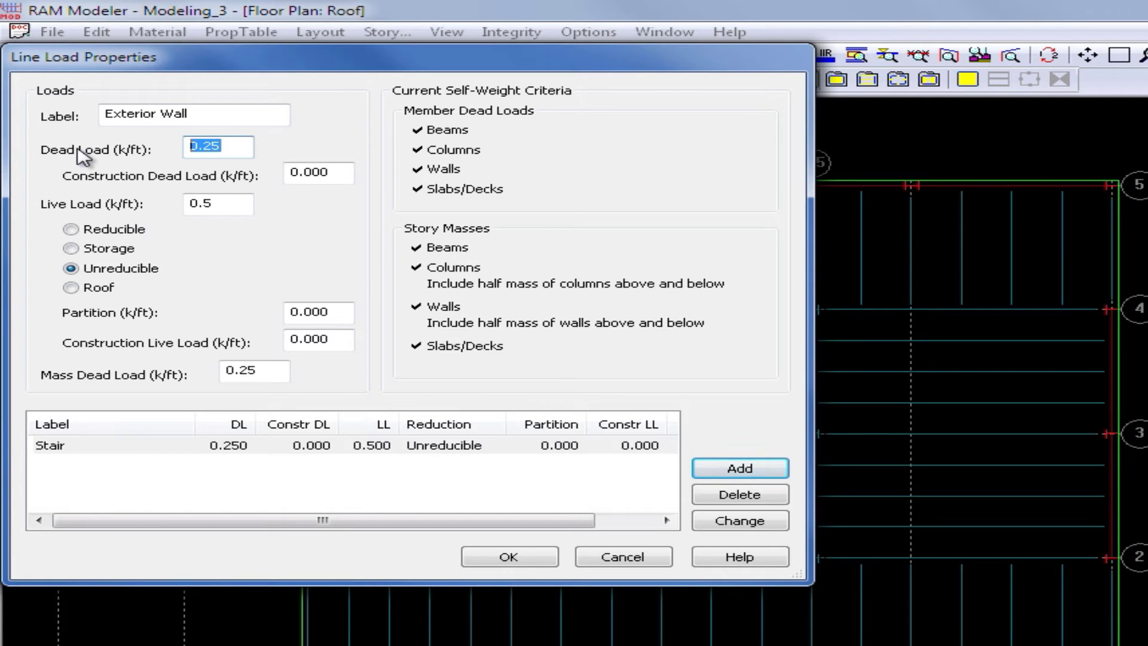
{"action": "type", "text": "0"}
{"action": "key", "text": "Tab"}
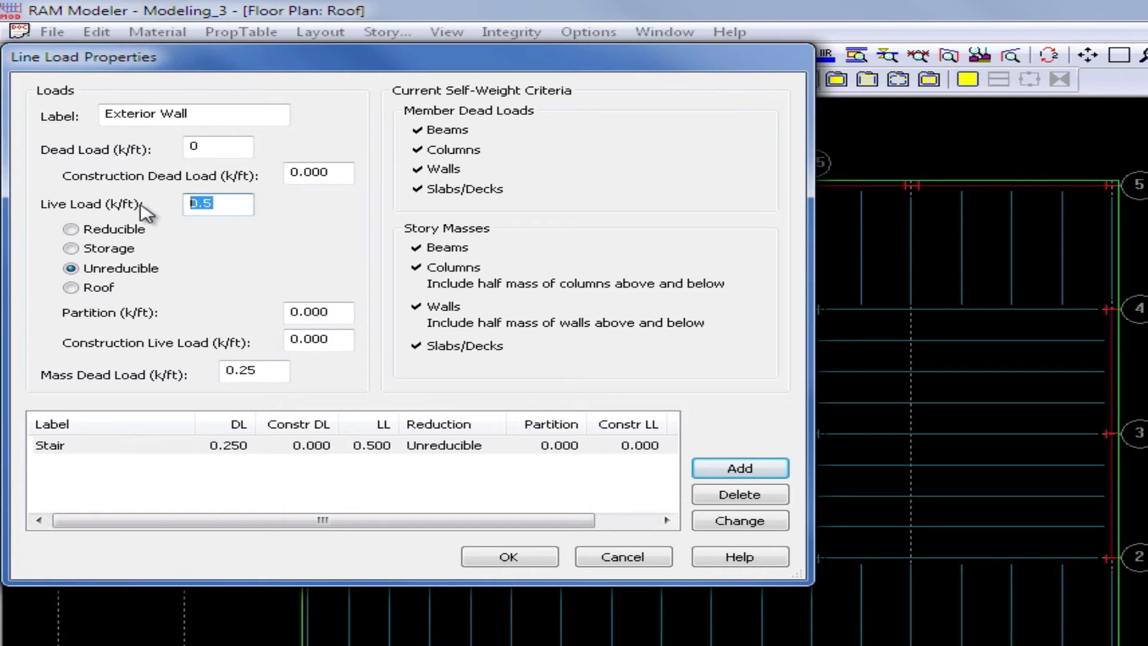
{"action": "type", "text": "0"}
{"action": "left_click", "coordinate": [263, 372]}
{"action": "key", "text": "shift+Home"}
{"action": "type", "text": "0."}
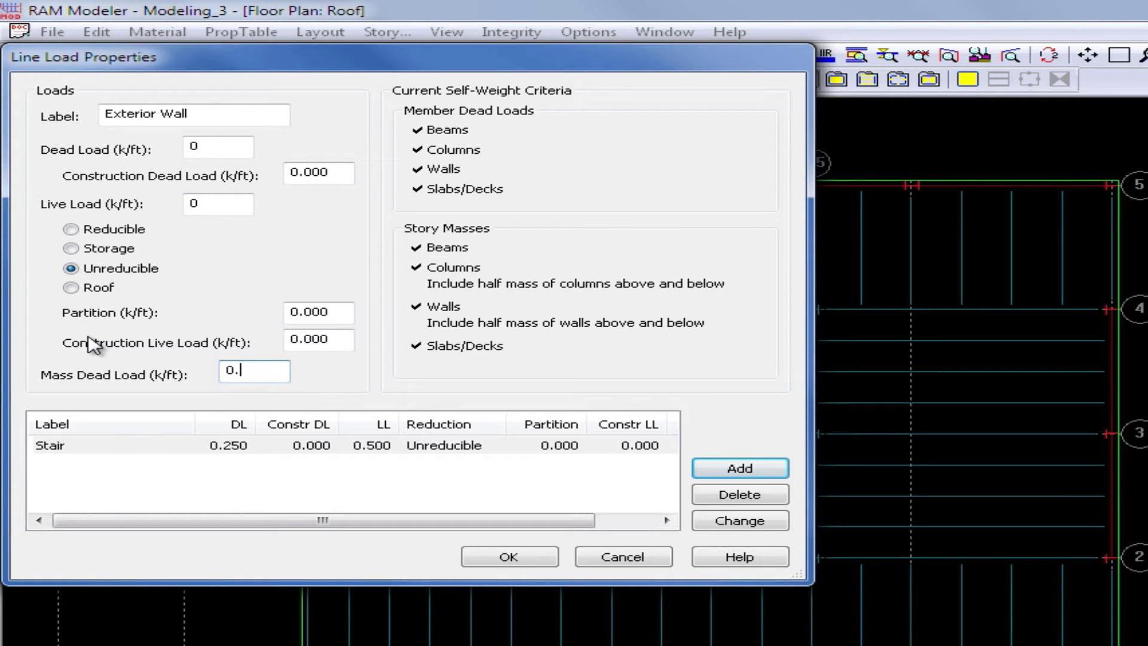
{"action": "type", "text": "5"}
{"action": "left_click", "coordinate": [722, 469]}
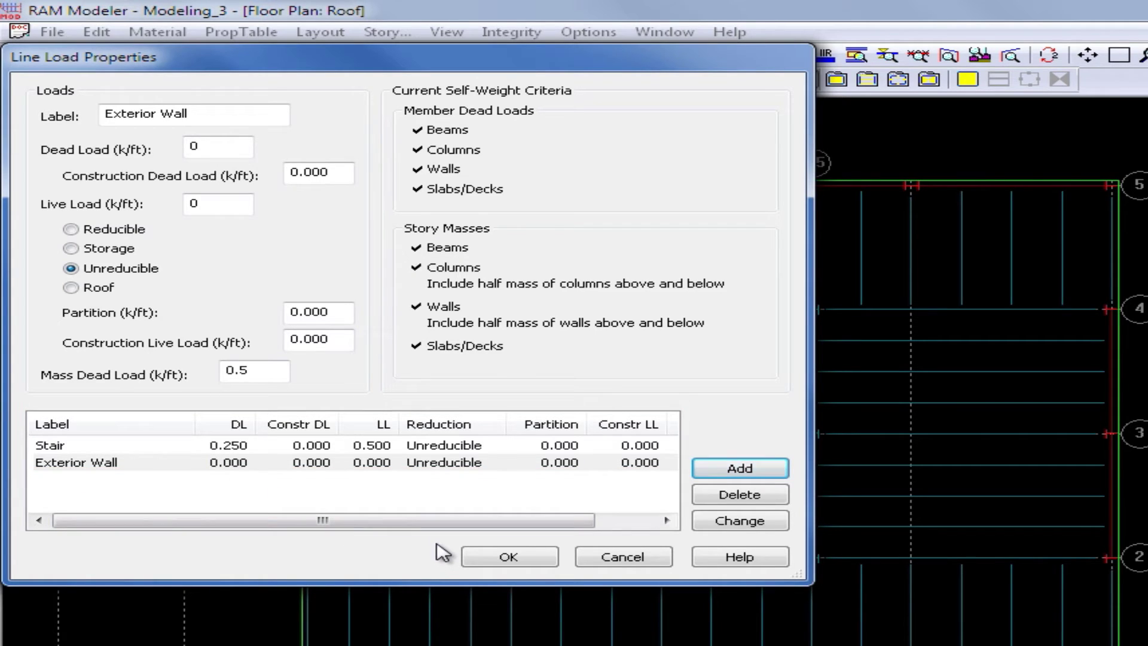
Confirm the Stair and Exterior Wall definitions and display the First Floor plan
{"action": "left_click", "coordinate": [492, 559]}
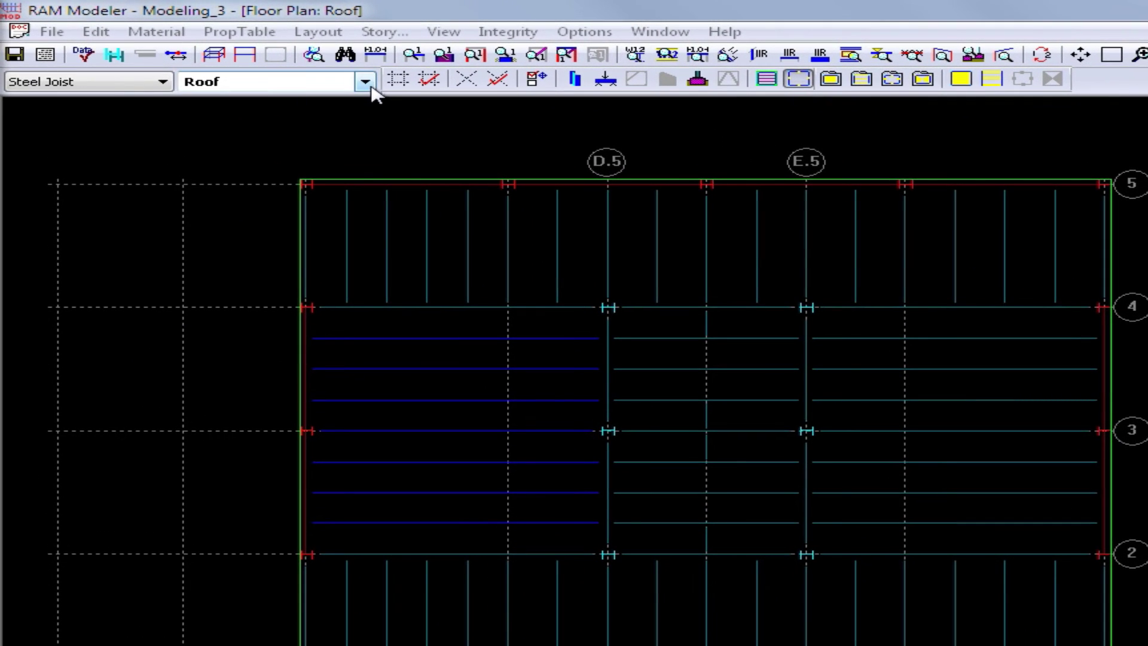
{"action": "left_click", "coordinate": [365, 83]}
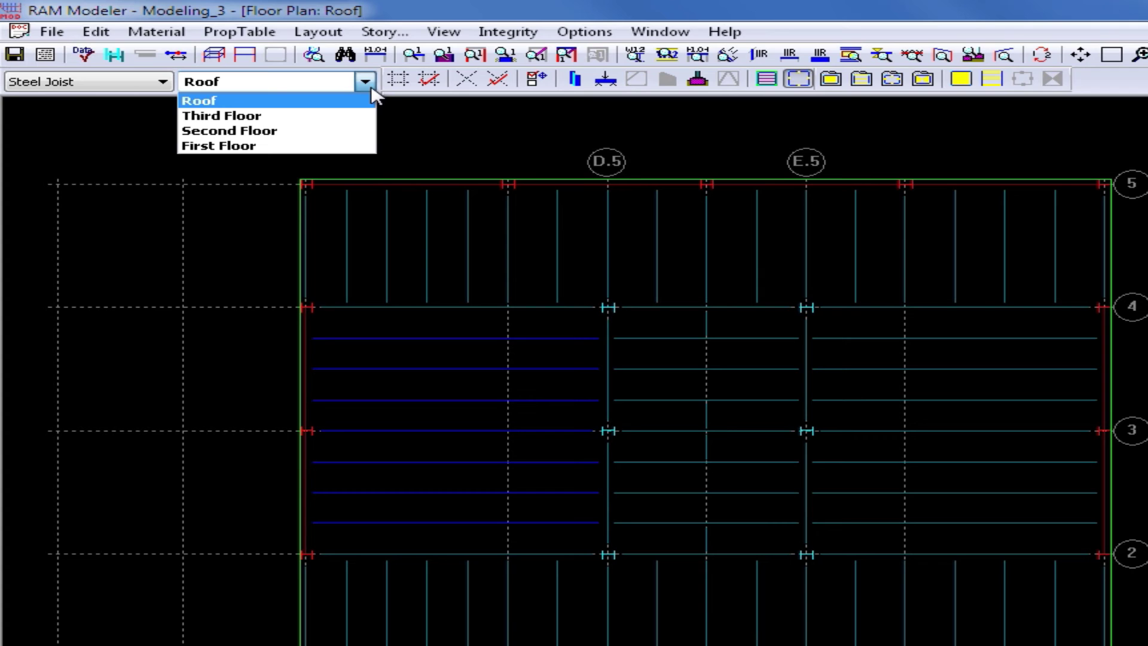
{"action": "left_click", "coordinate": [224, 147]}
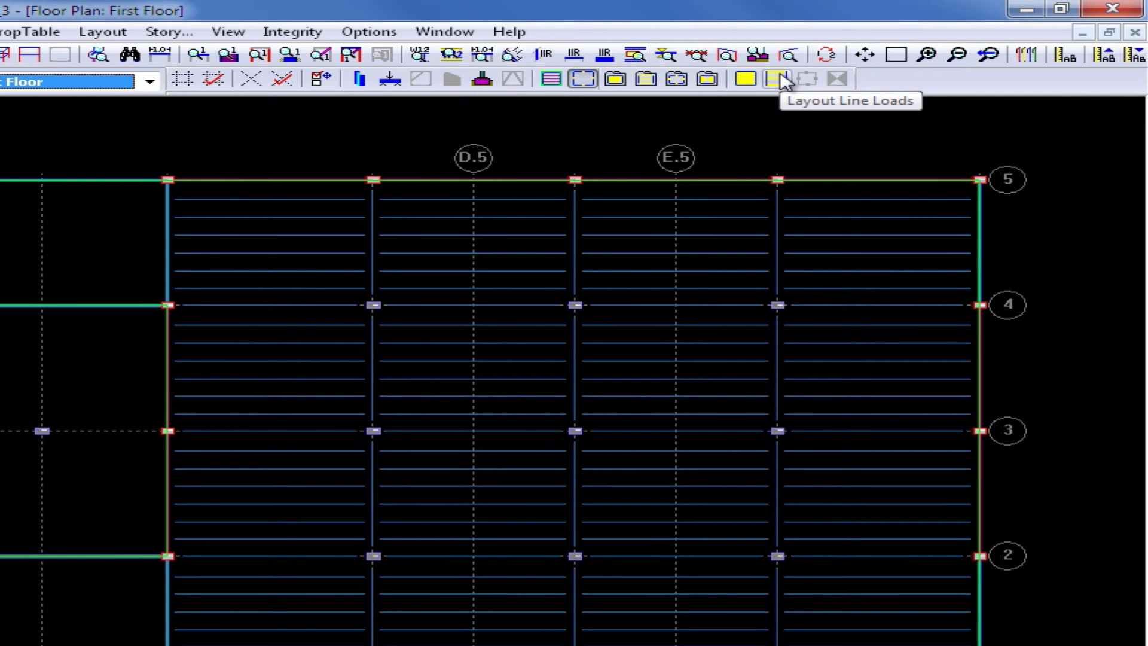
In line load layout, choose Exterior Wall and apply it to the whole First Floor perimeter
{"action": "left_click", "coordinate": [780, 79]}
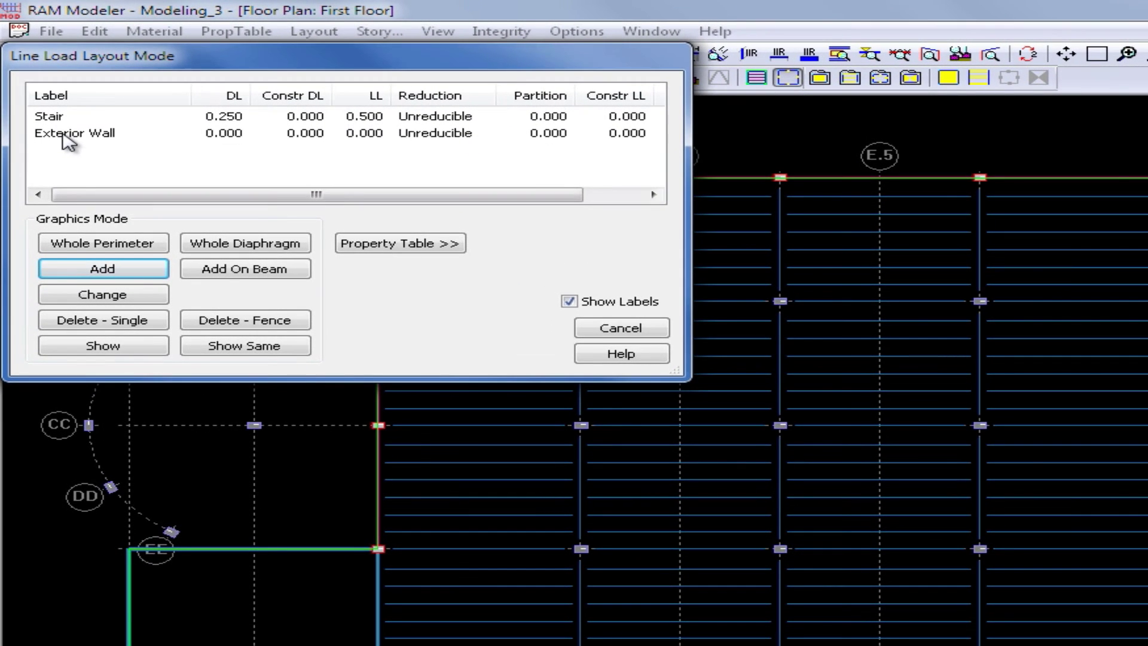
{"action": "left_click", "coordinate": [70, 142]}
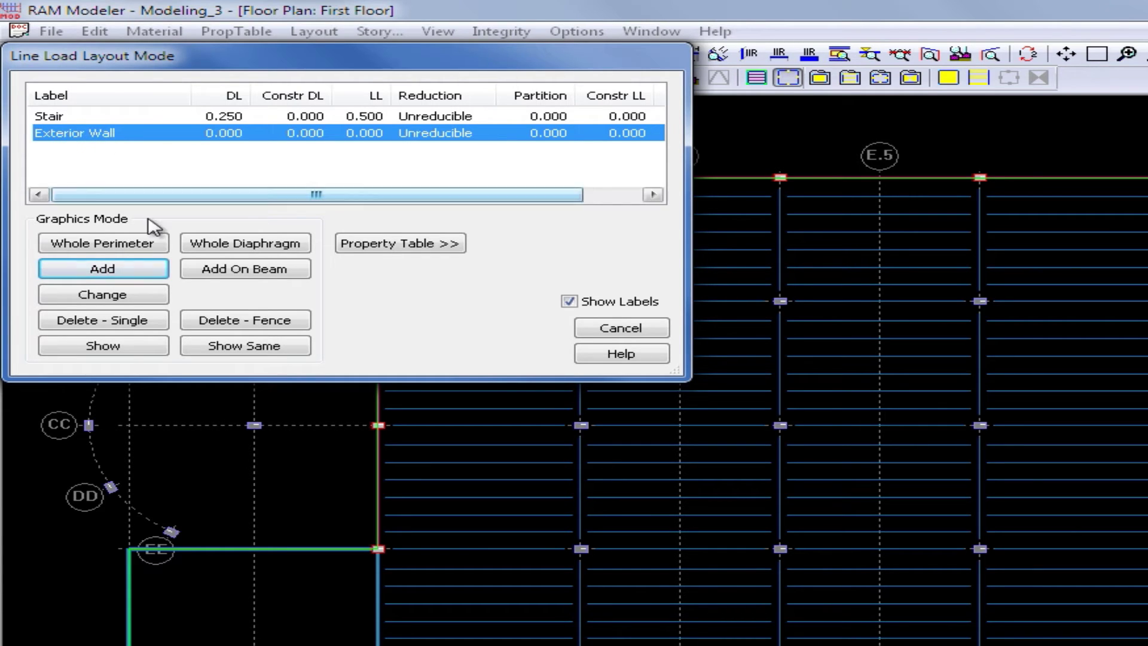
{"action": "left_click", "coordinate": [158, 269]}
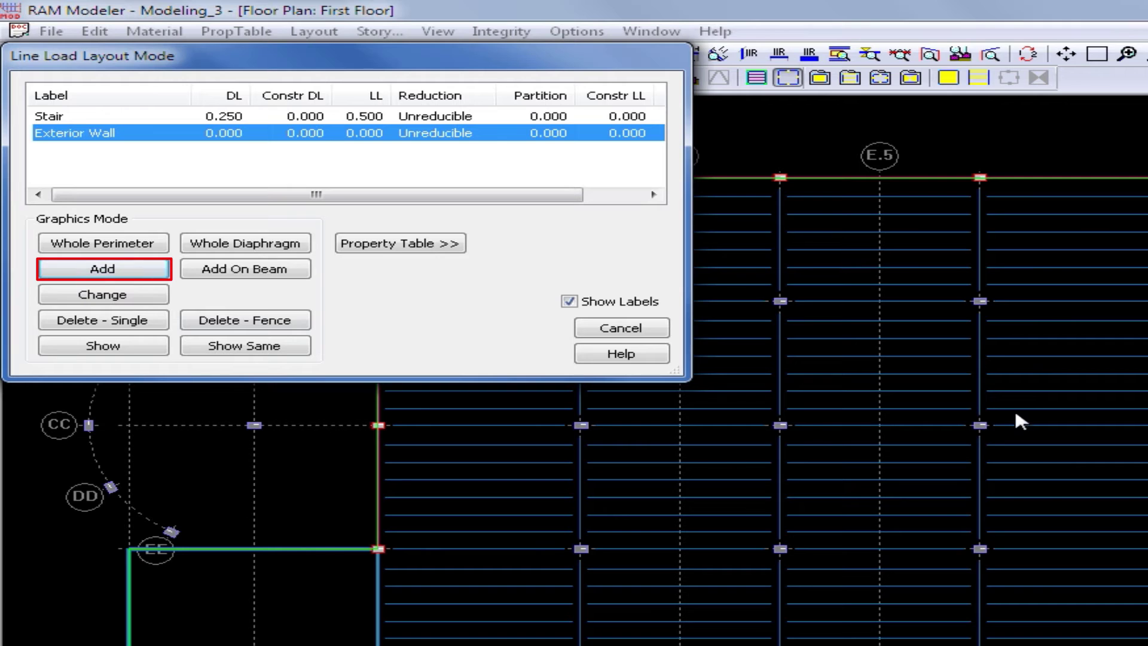
{"action": "left_click", "coordinate": [73, 249]}
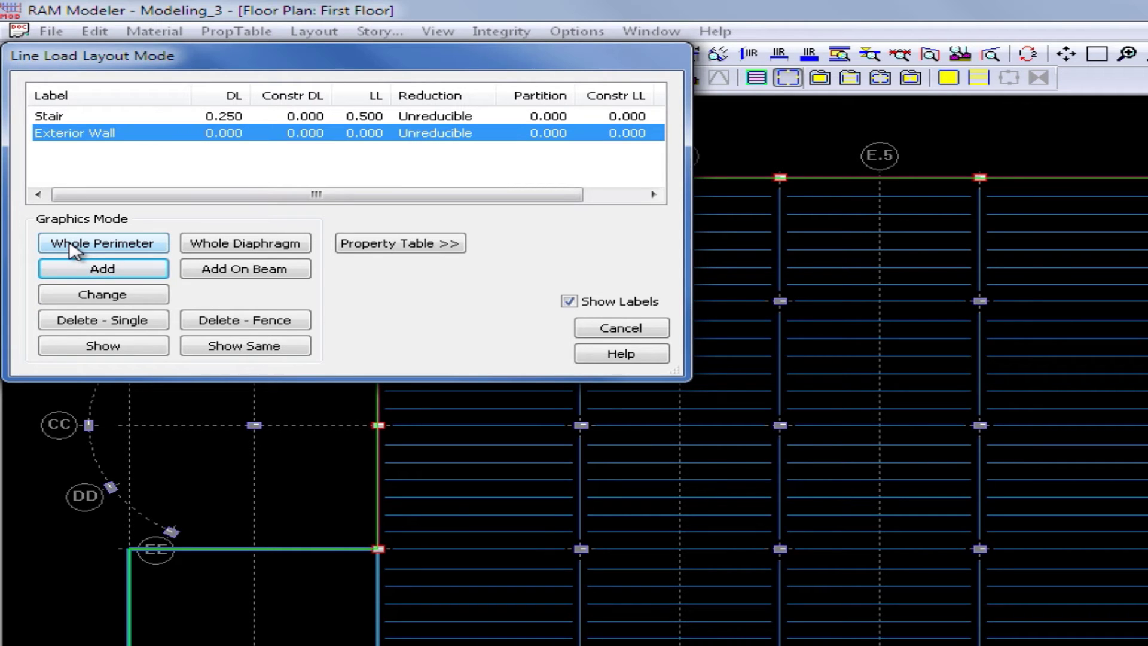
{"action": "left_click", "coordinate": [73, 249]}
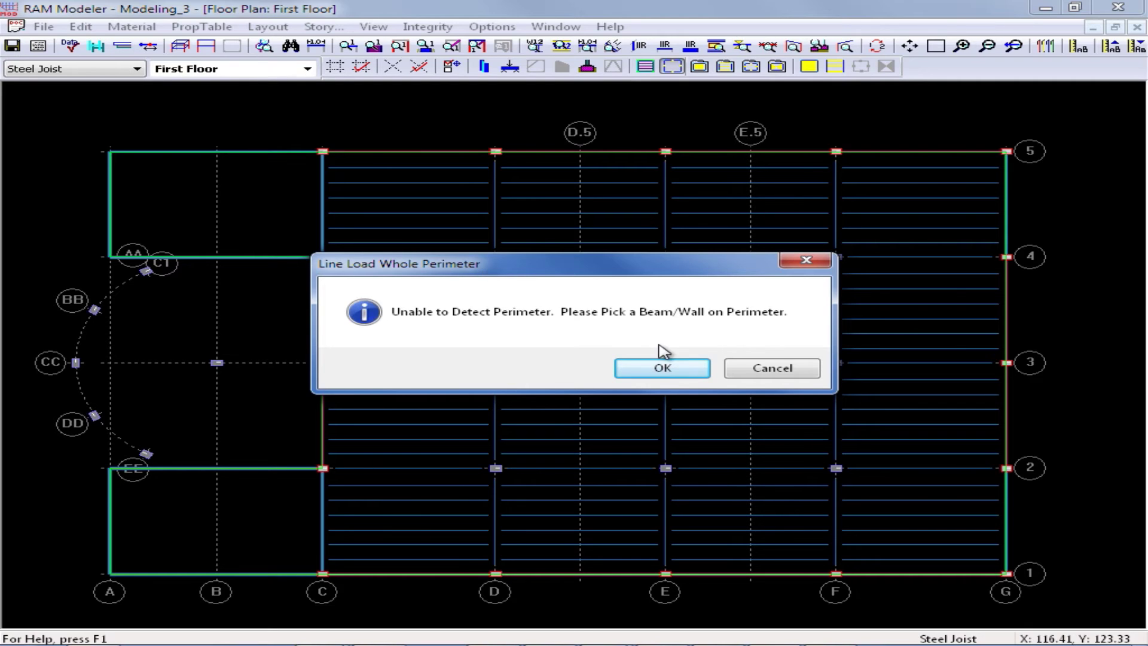
Dismiss the perimeter notice and pick a perimeter beam to load every First Floor edge
{"action": "left_click", "coordinate": [663, 369]}
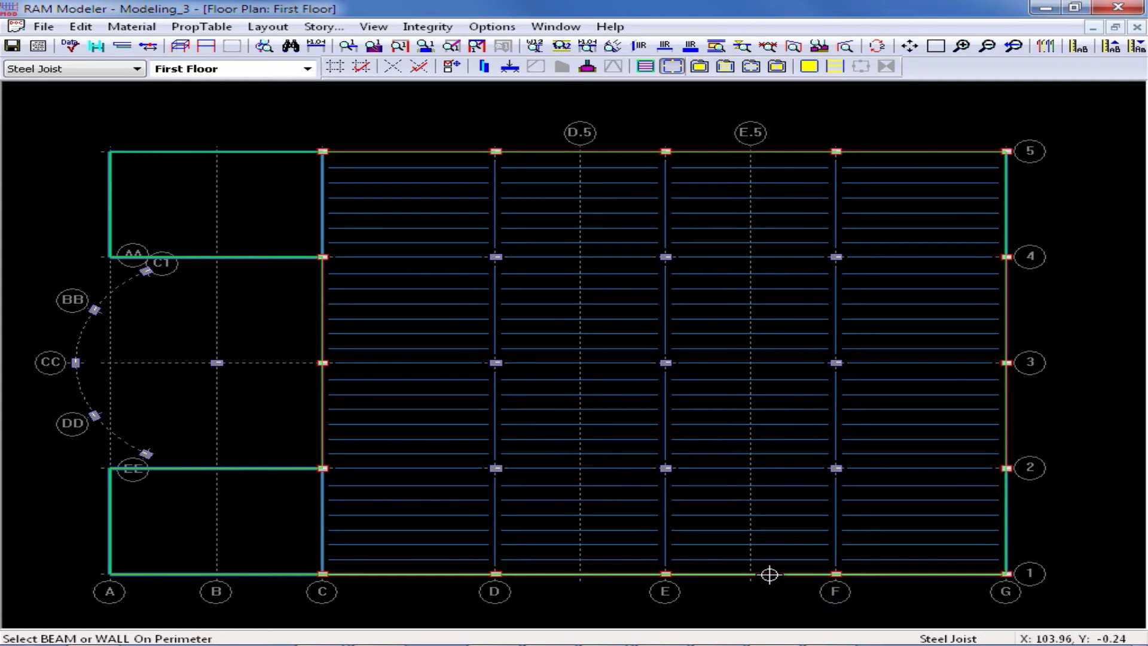
{"action": "left_click", "coordinate": [770, 575]}
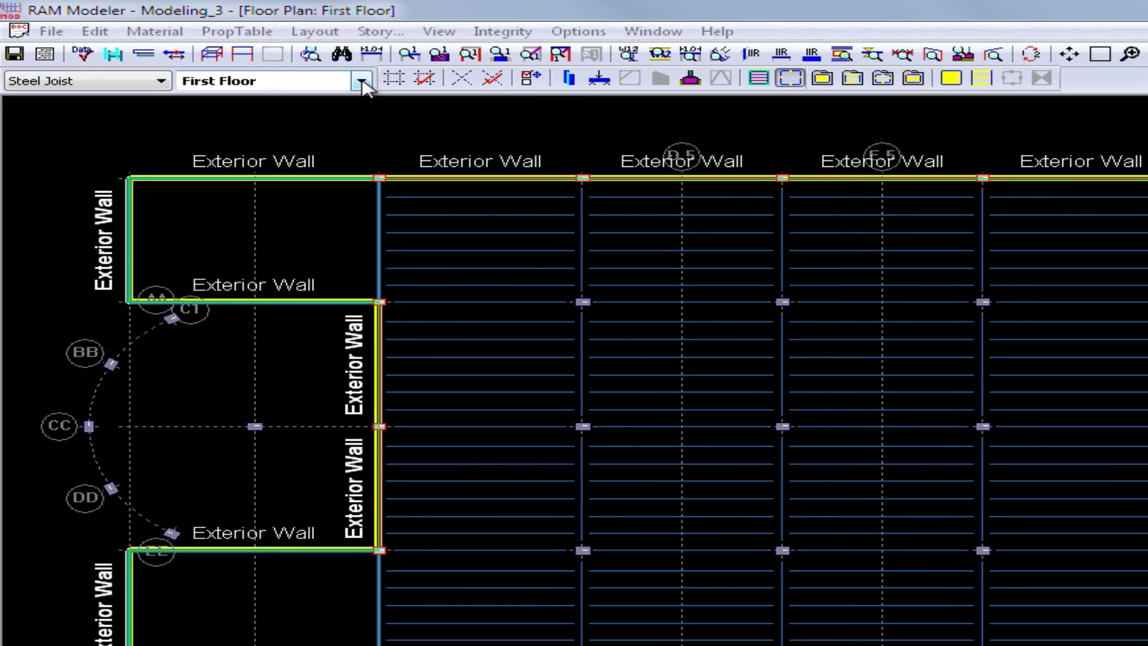
Go to the Second Floor plan and set Exterior Wall to be added line by line
{"action": "left_click", "coordinate": [361, 81]}
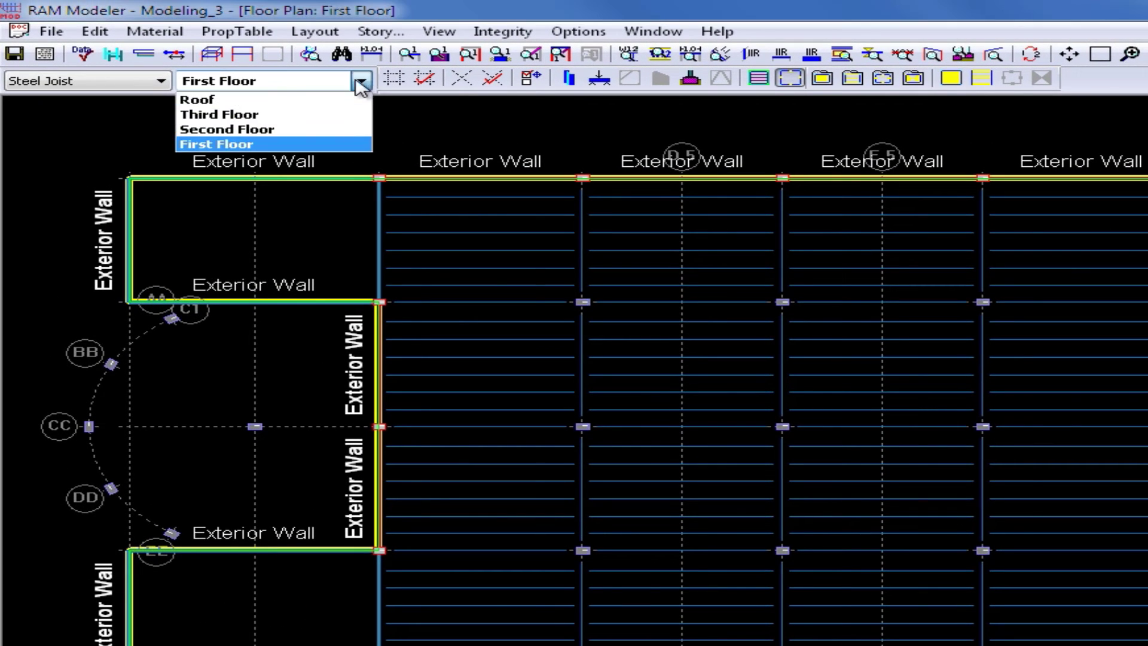
{"action": "left_click", "coordinate": [230, 131]}
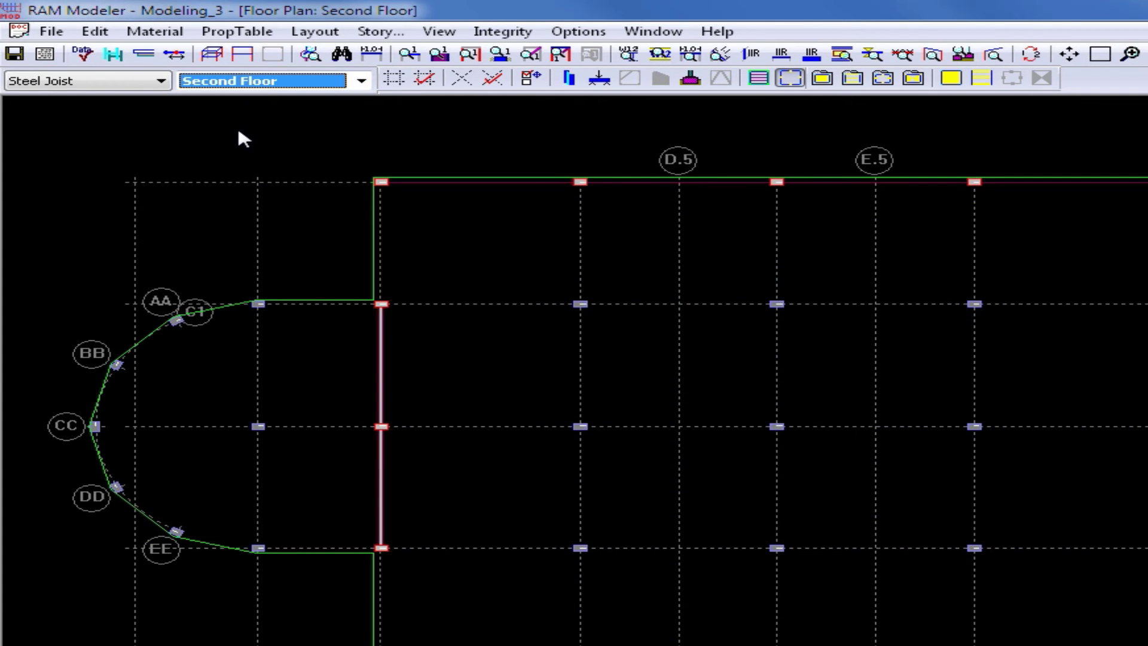
{"action": "right_click", "coordinate": [238, 137]}
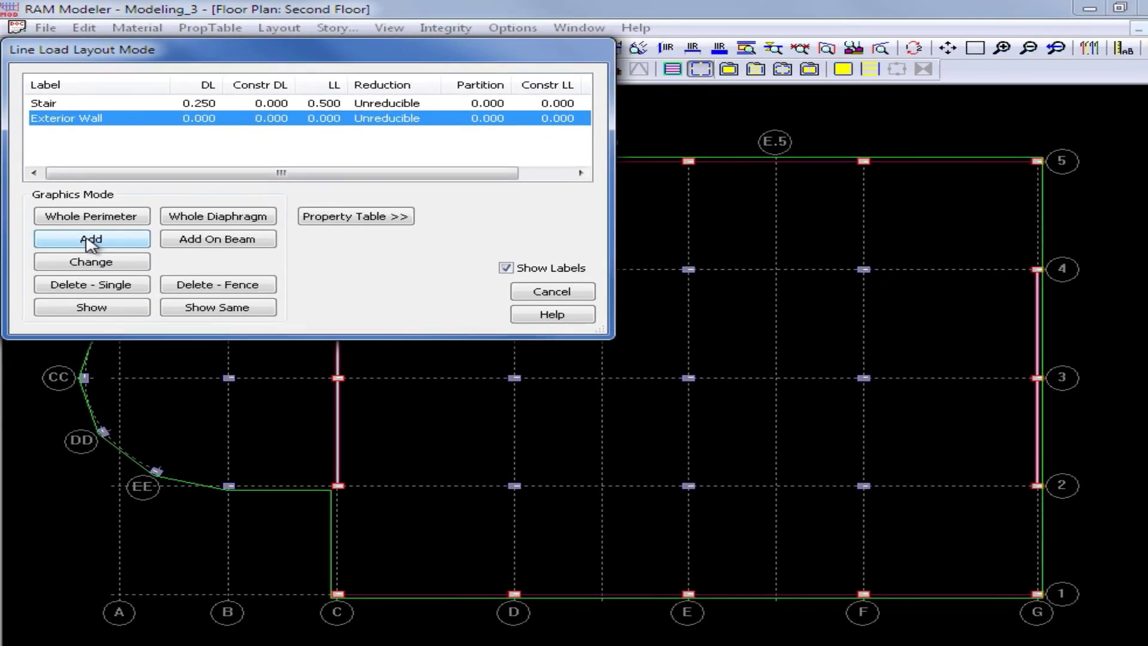
{"action": "left_click", "coordinate": [101, 269]}
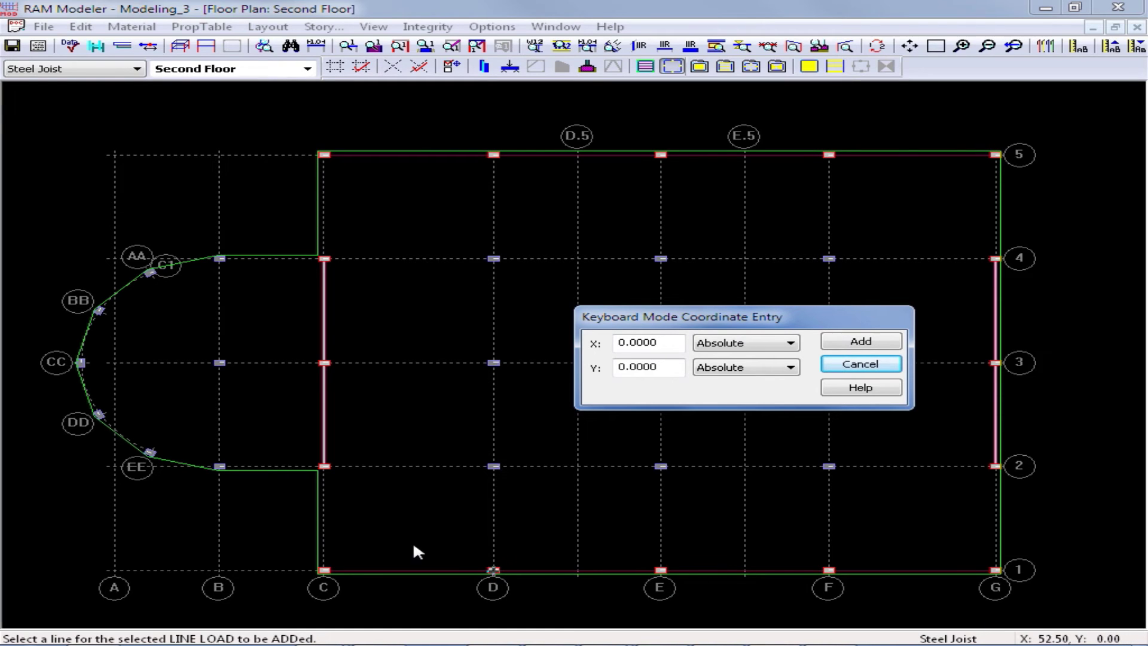
Trace Exterior Wall load G-1, C-1, C-2, B-2, curve EE–BB, C1, B-4, C-4, C-5, G-5, back to G-1
{"action": "left_click", "coordinate": [990, 564]}
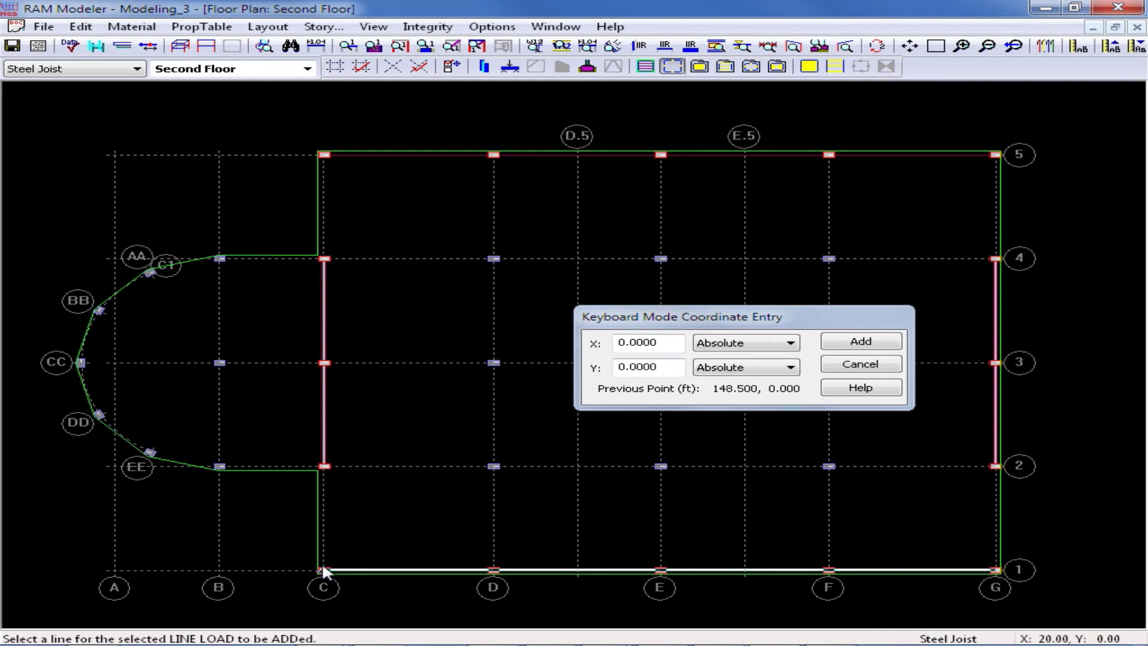
{"action": "left_click", "coordinate": [323, 569]}
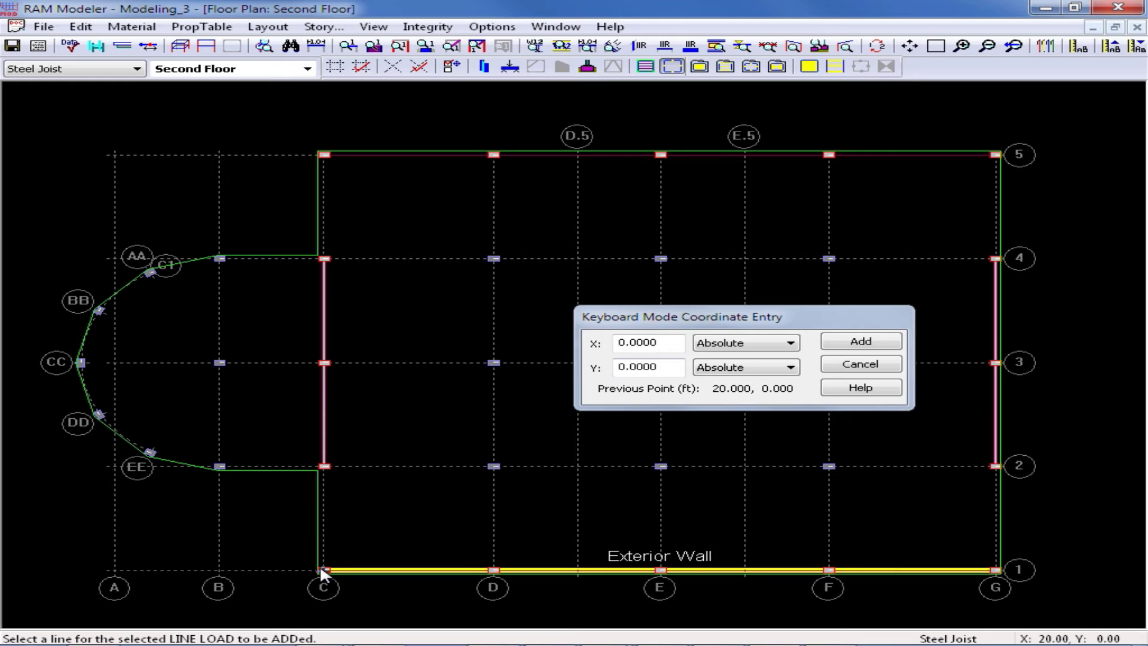
{"action": "left_click", "coordinate": [326, 466]}
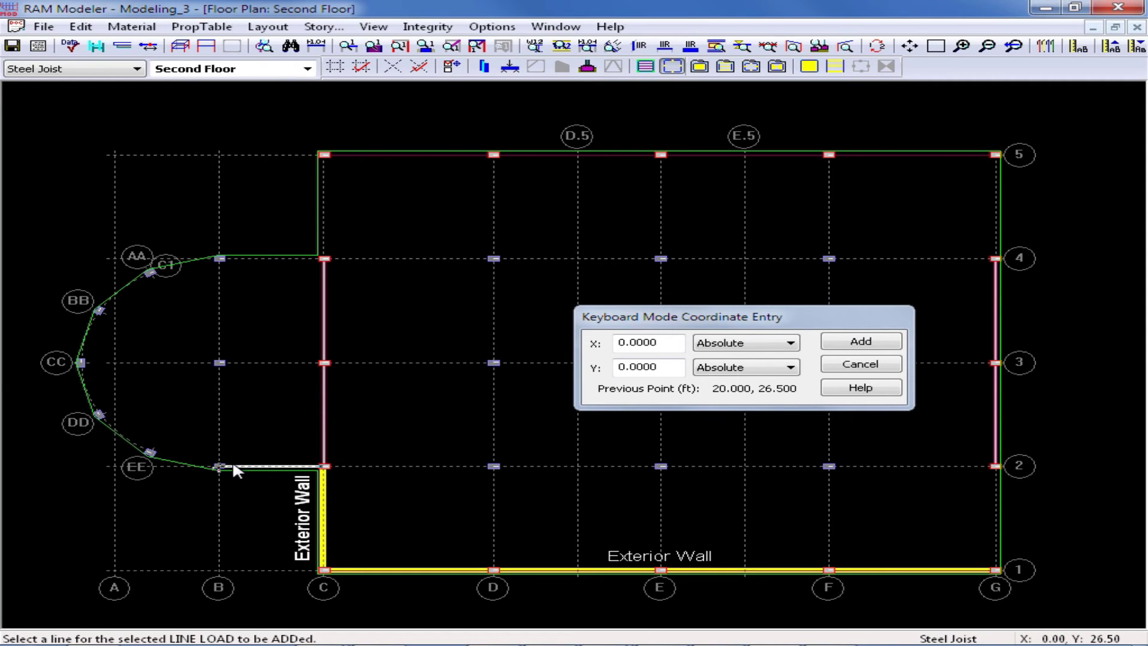
{"action": "left_click", "coordinate": [220, 467]}
{"action": "left_click", "coordinate": [153, 456]}
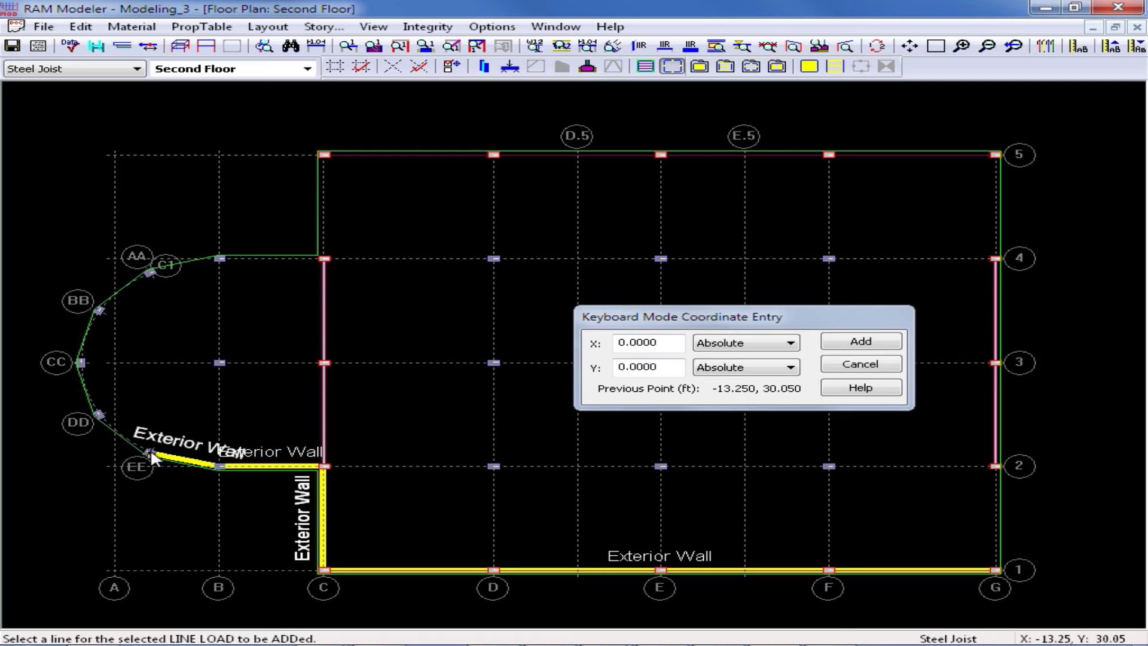
{"action": "left_click", "coordinate": [106, 418]}
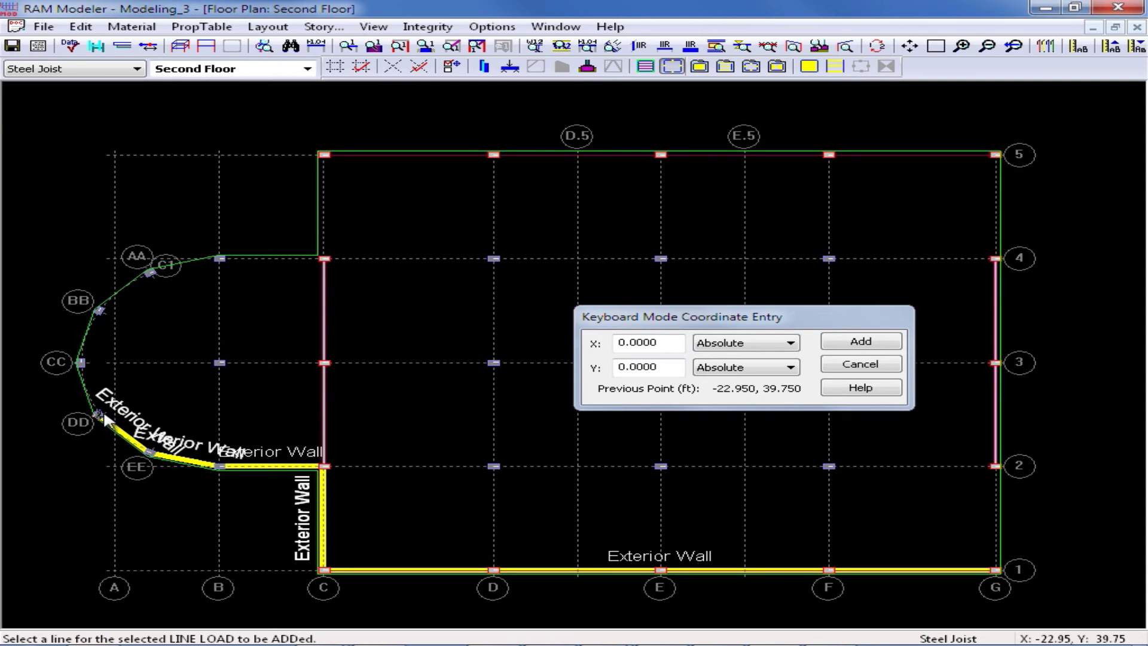
{"action": "left_click", "coordinate": [83, 362]}
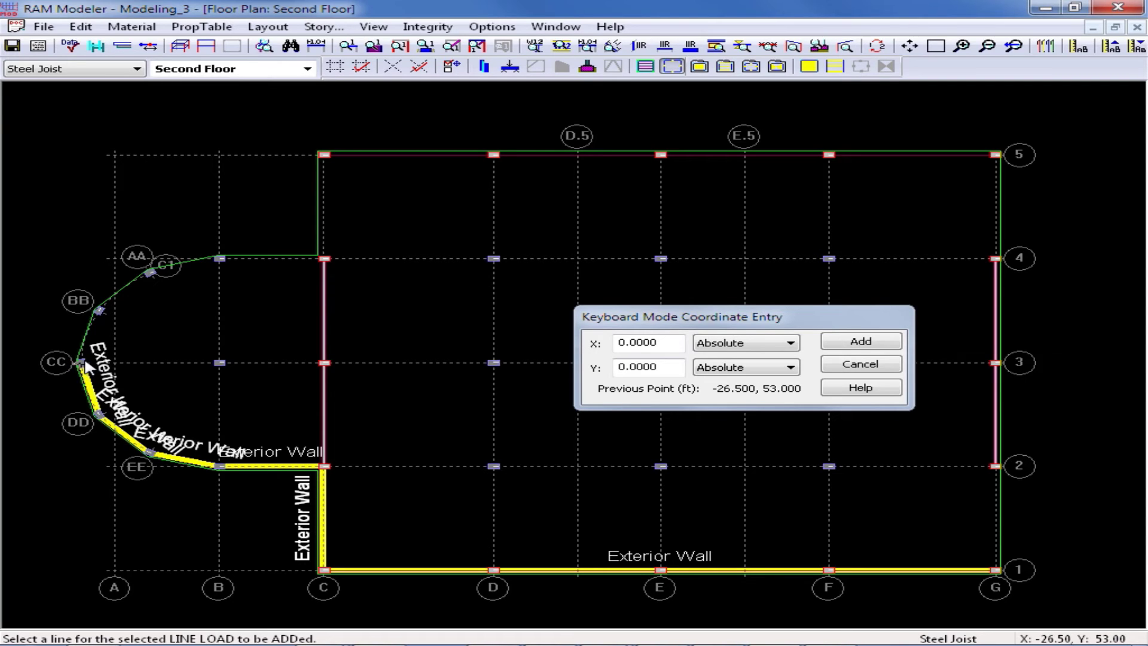
{"action": "left_click", "coordinate": [102, 307]}
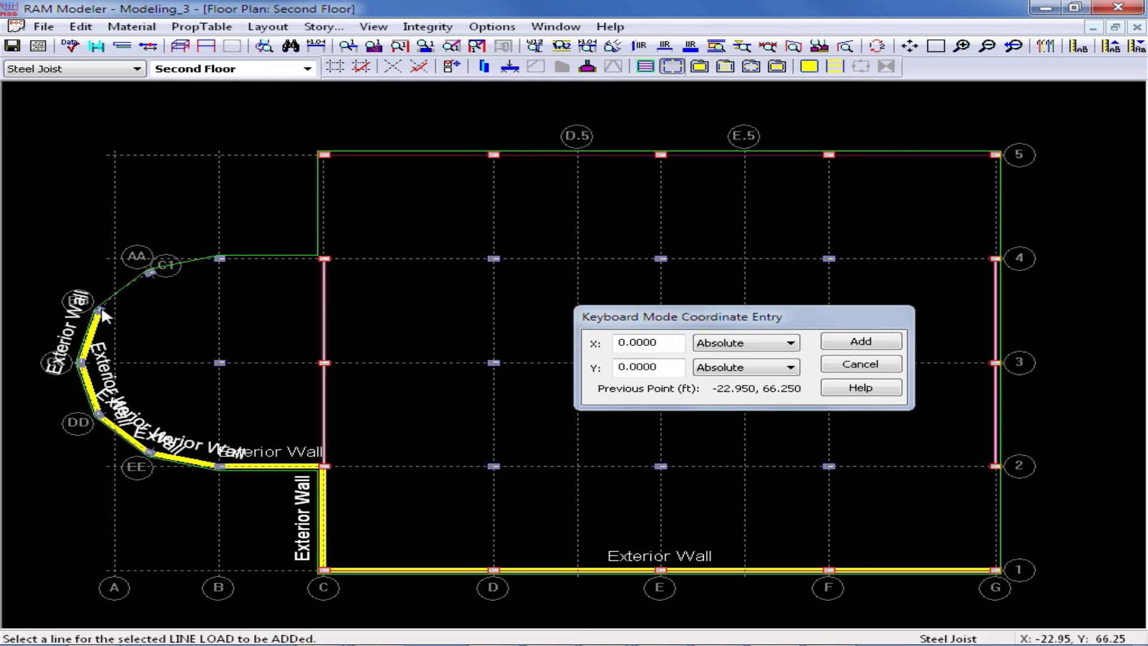
{"action": "left_click", "coordinate": [152, 272]}
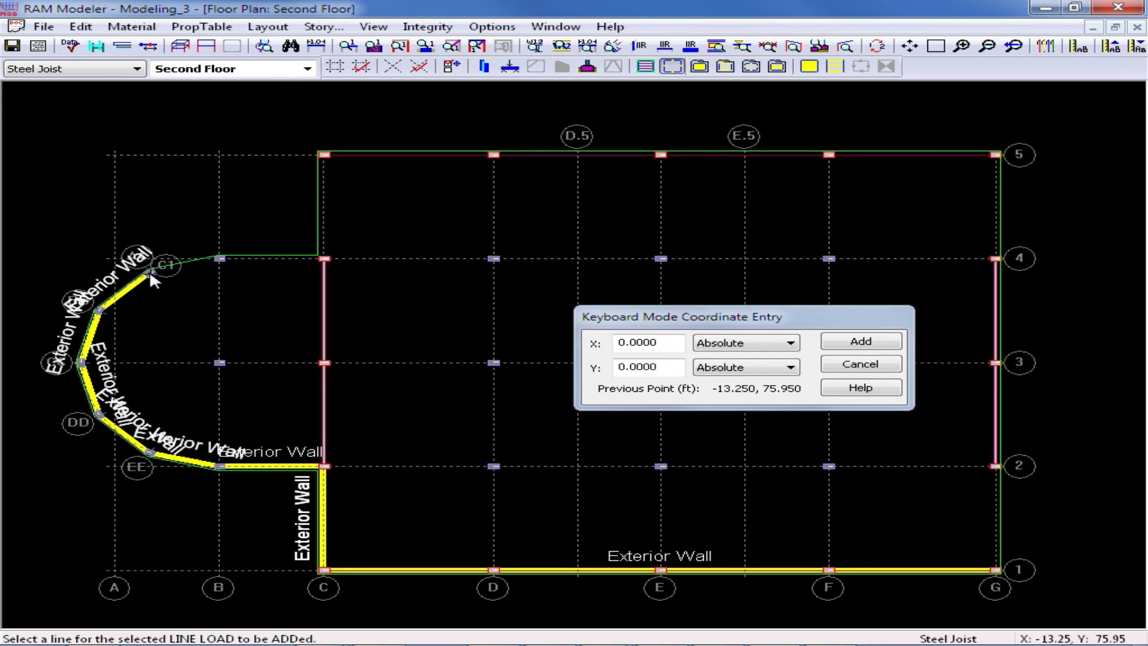
{"action": "left_click", "coordinate": [220, 259]}
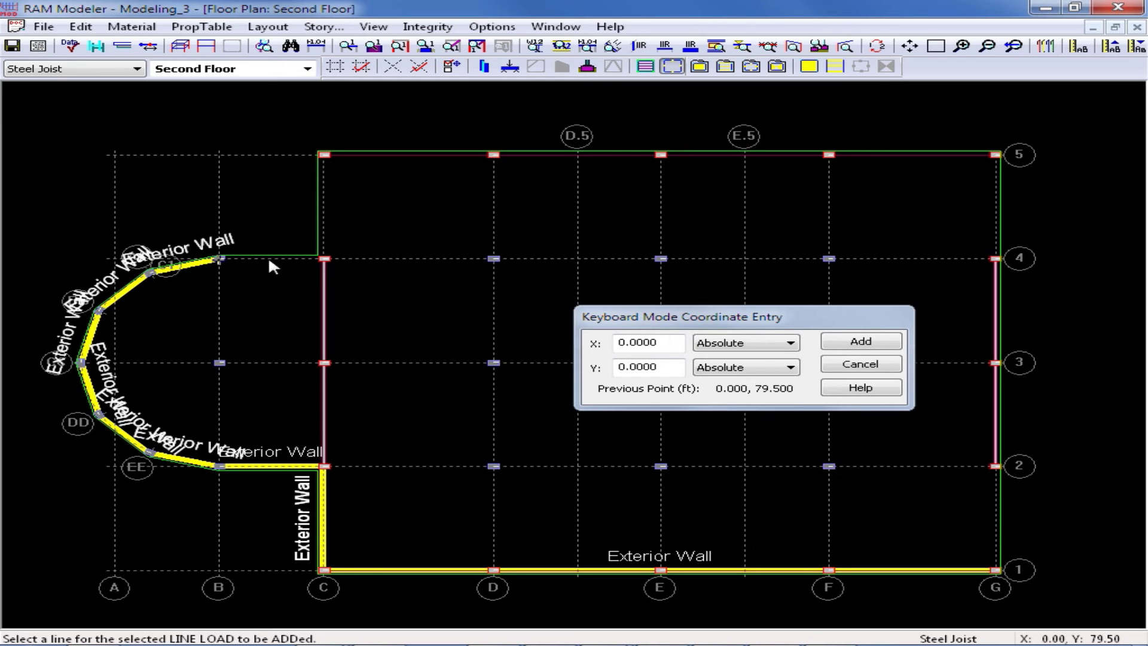
{"action": "left_click", "coordinate": [324, 259]}
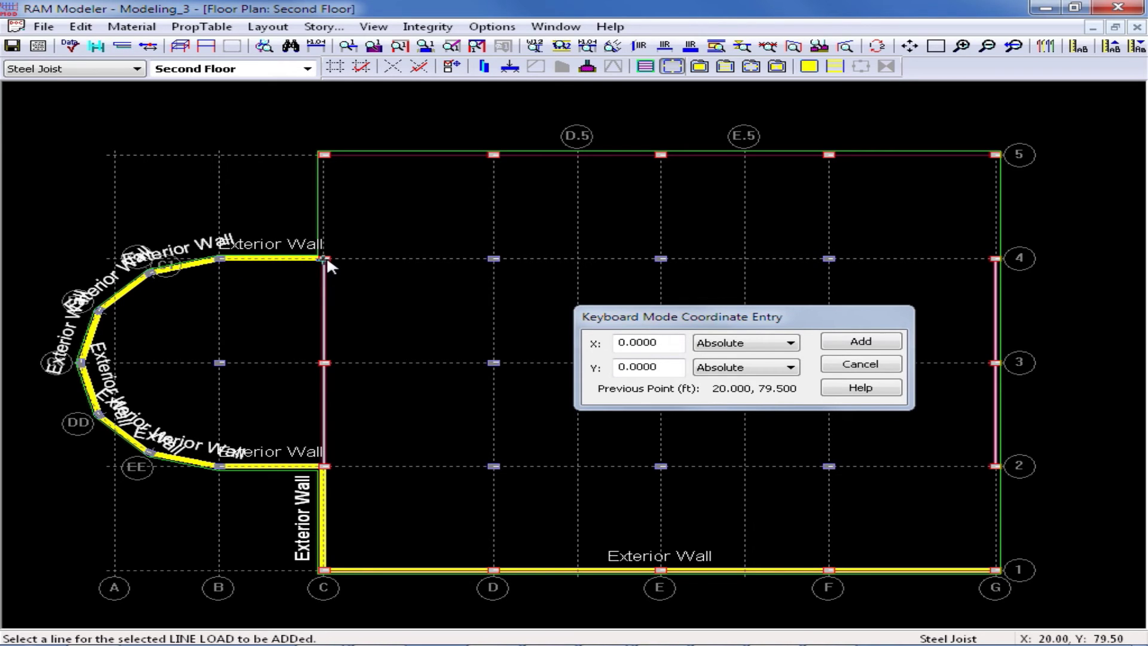
{"action": "left_click", "coordinate": [325, 155]}
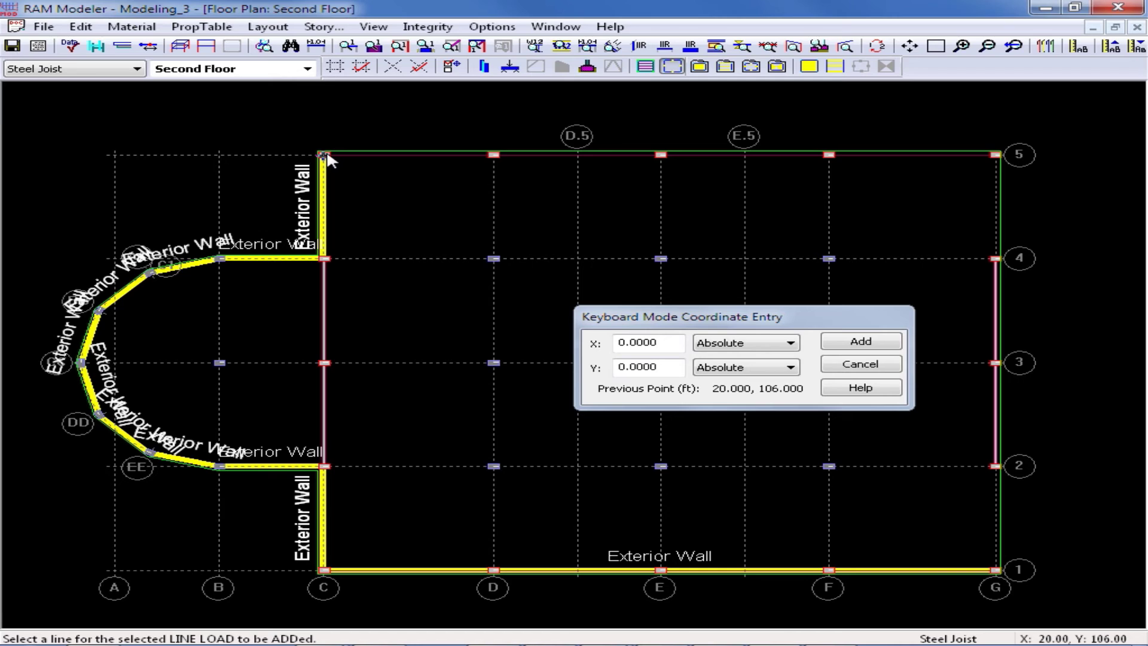
{"action": "left_click", "coordinate": [997, 155]}
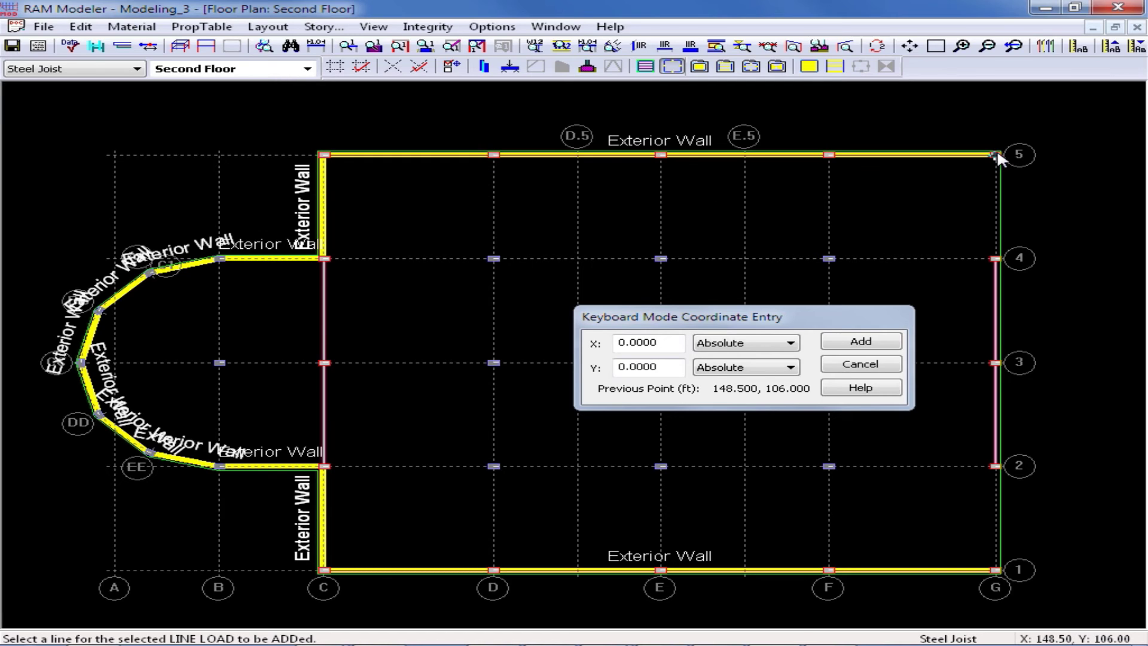
{"action": "left_click", "coordinate": [995, 569]}
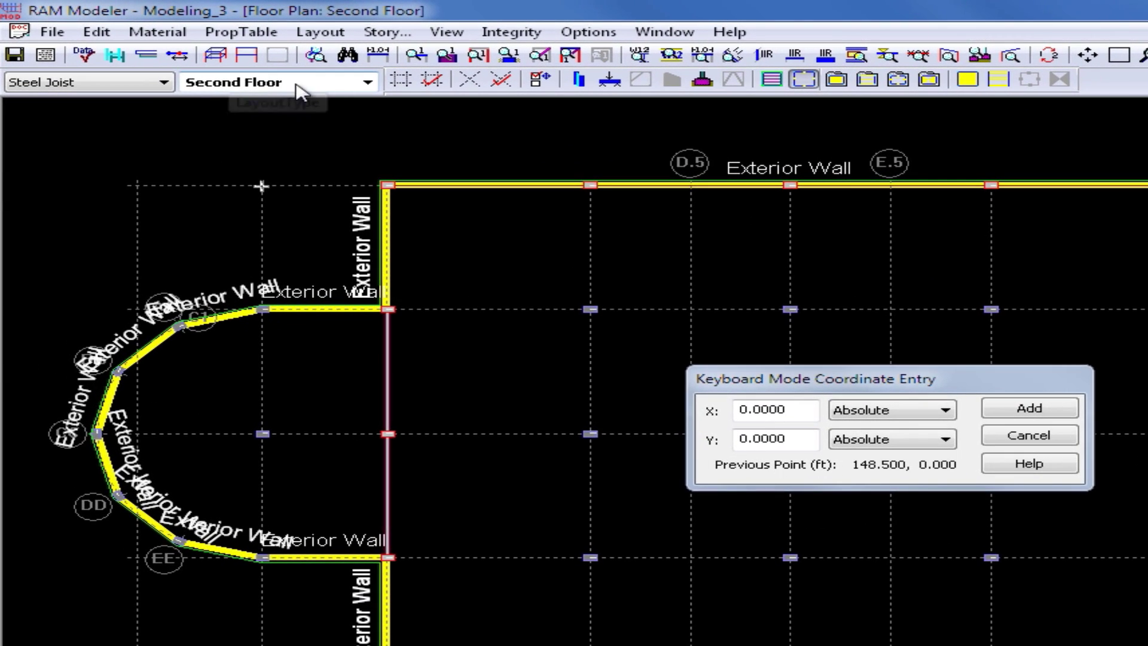
On the Third Floor plan, apply Exterior Wall load around the whole perimeter, including the recessed west side
{"action": "left_click", "coordinate": [368, 82]}
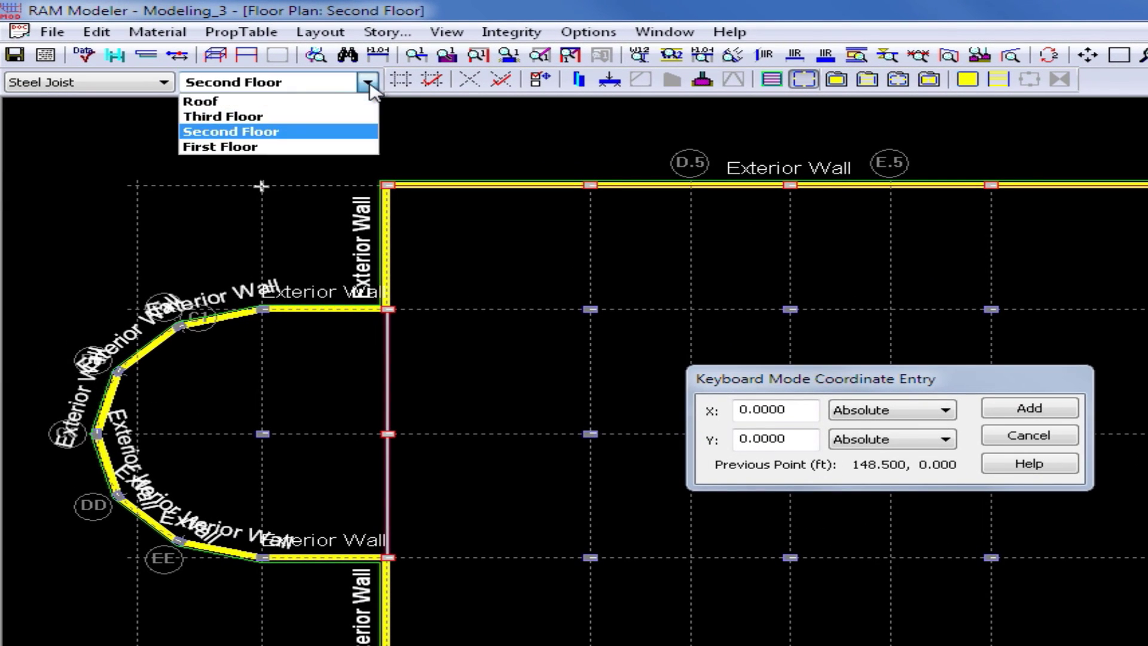
{"action": "left_click", "coordinate": [234, 116]}
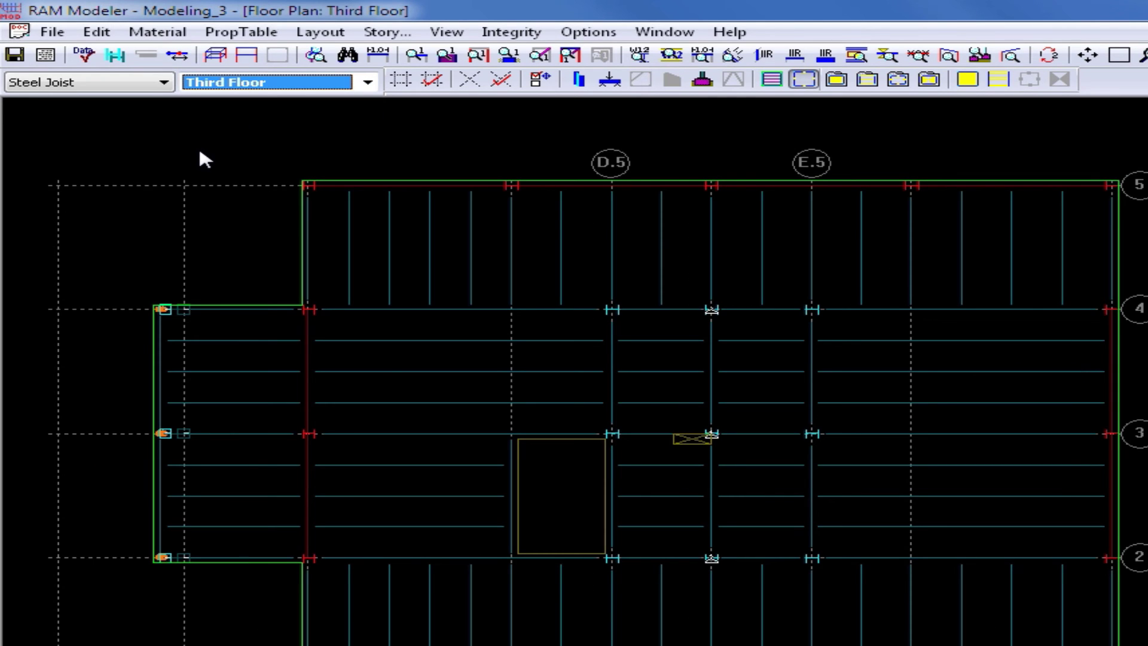
{"action": "right_click", "coordinate": [204, 208]}
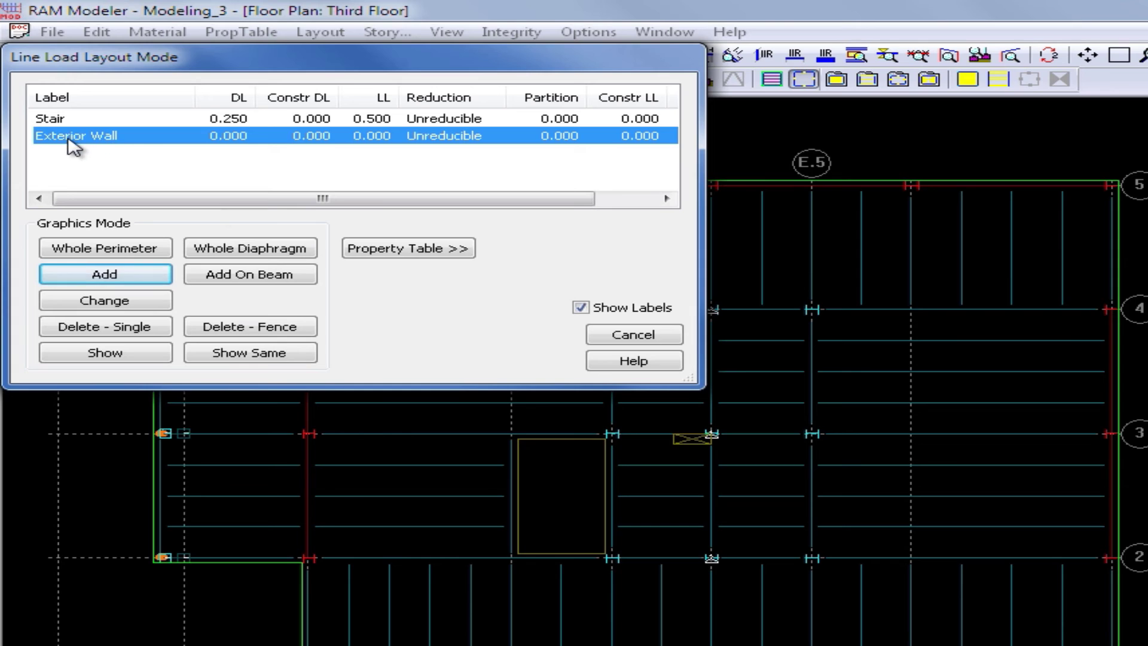
{"action": "left_click", "coordinate": [73, 141]}
{"action": "left_click", "coordinate": [120, 251]}
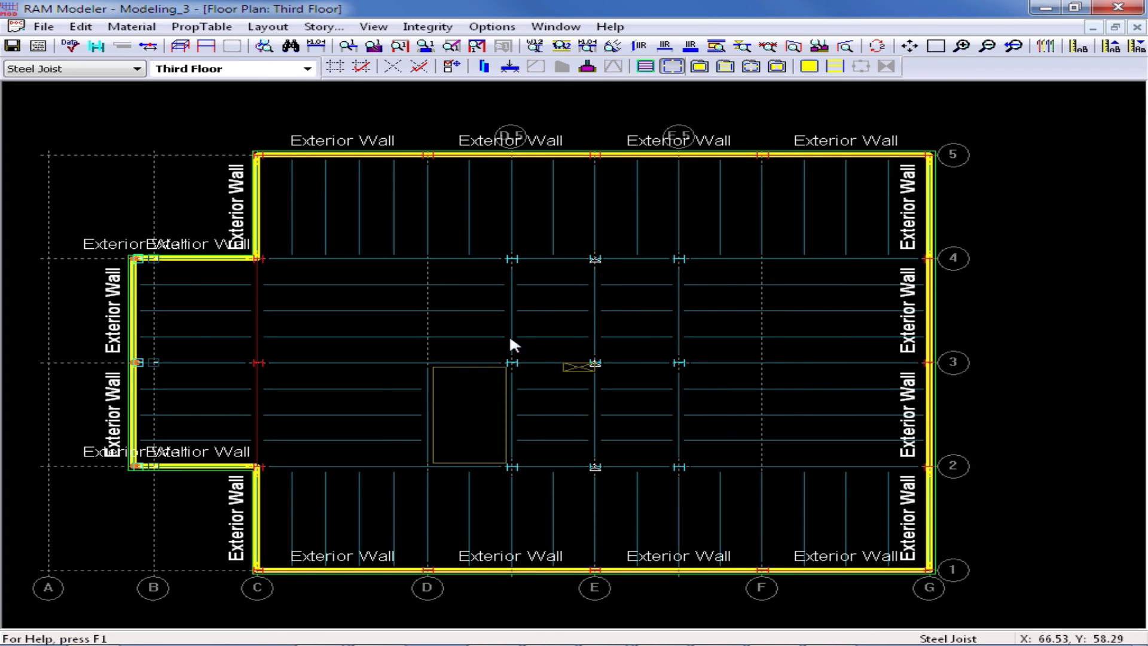
Put Stair line loads on both beams flanking the stair opening between grids D–E, 2–3
{"action": "right_click", "coordinate": [471, 424]}
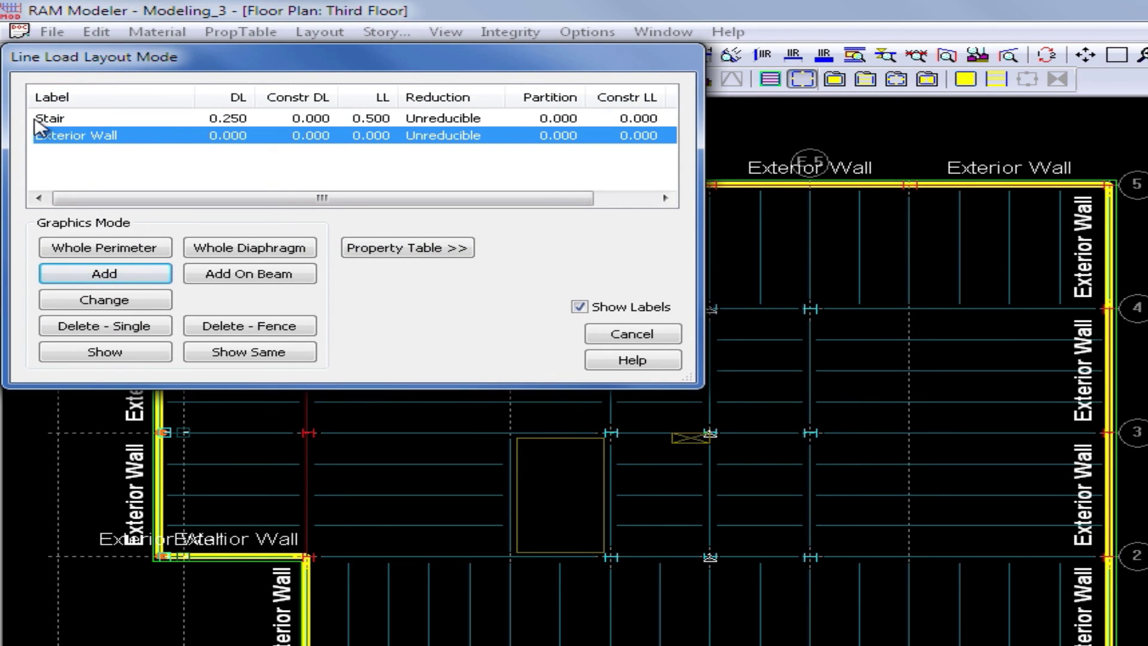
{"action": "left_click", "coordinate": [38, 119]}
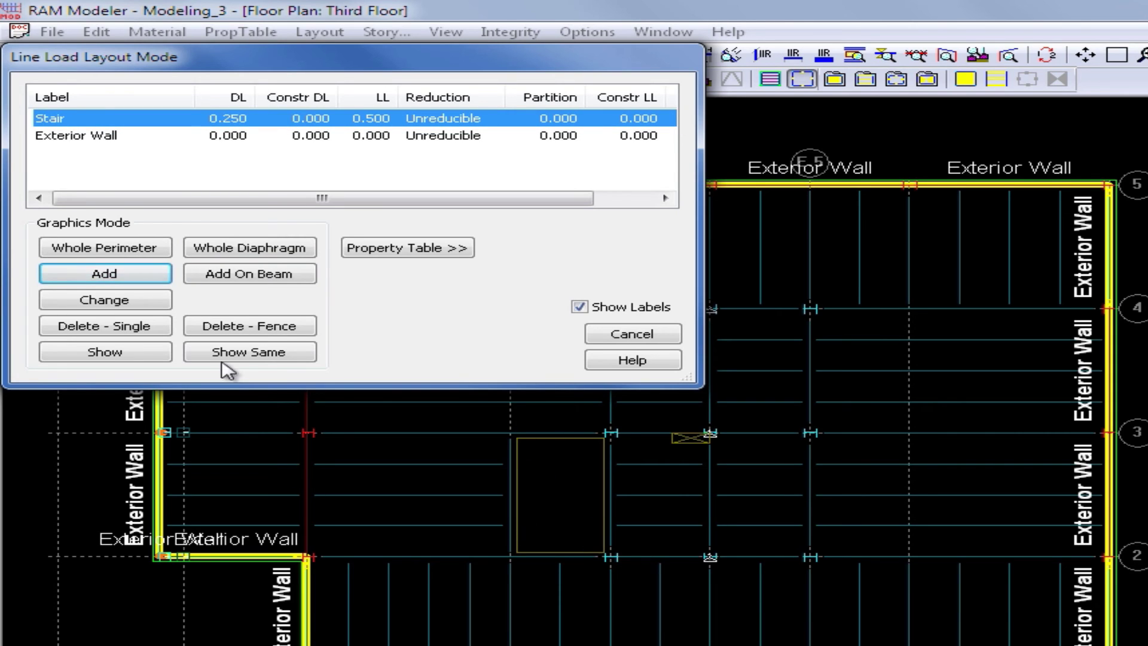
{"action": "left_click", "coordinate": [60, 274]}
{"action": "left_click", "coordinate": [238, 275]}
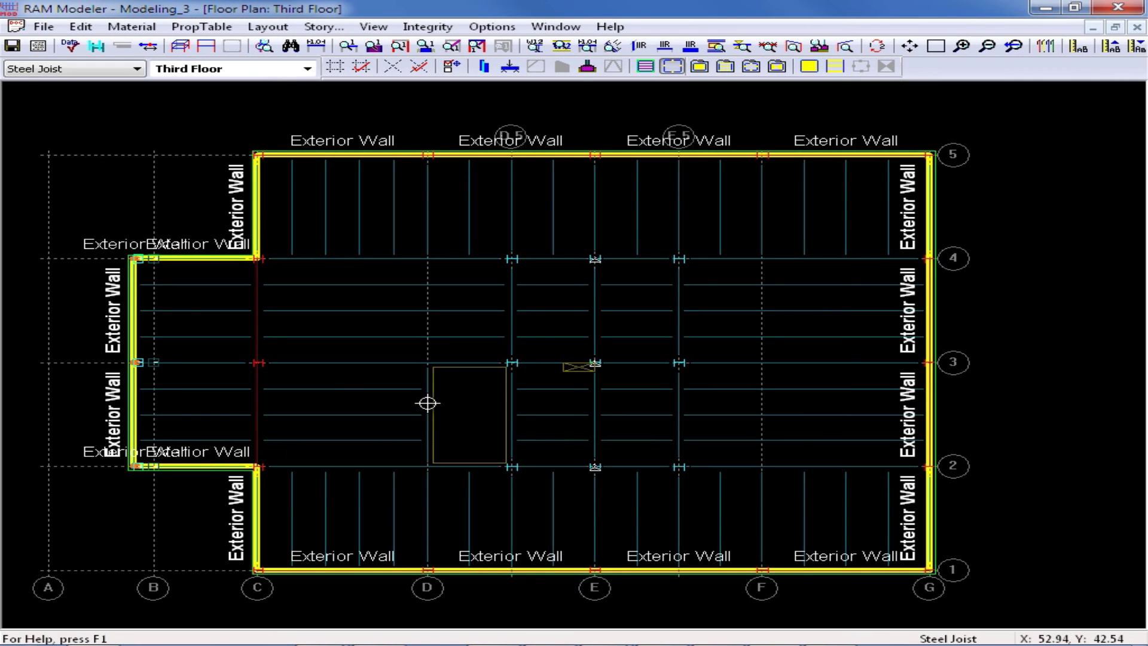
{"action": "left_click", "coordinate": [426, 403]}
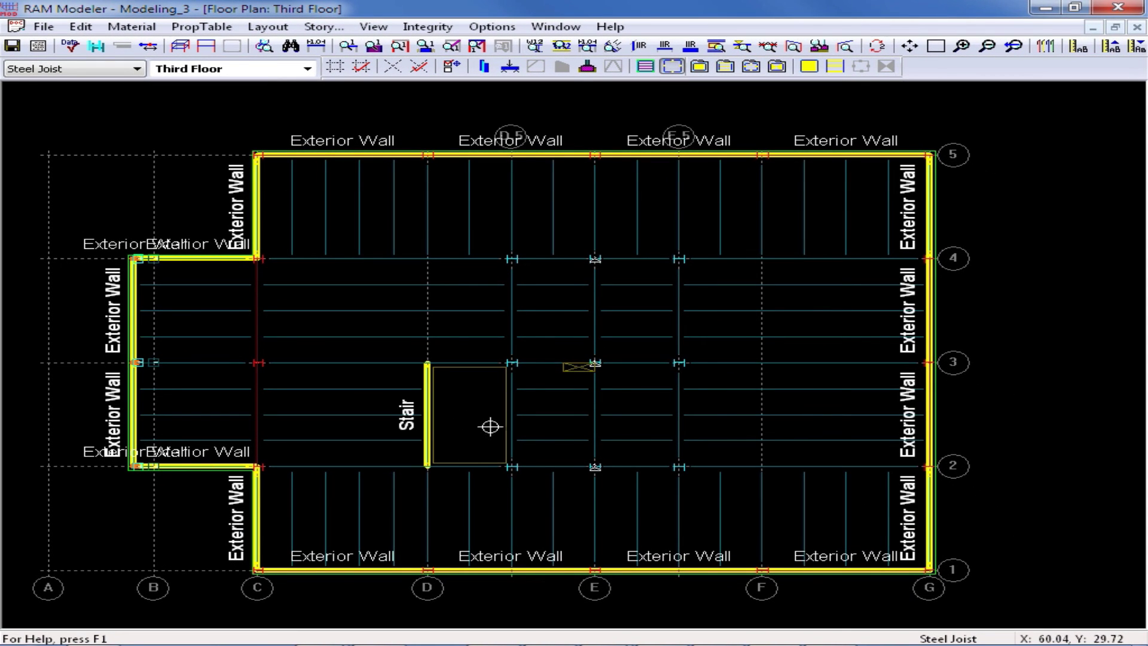
{"action": "left_click", "coordinate": [513, 403]}
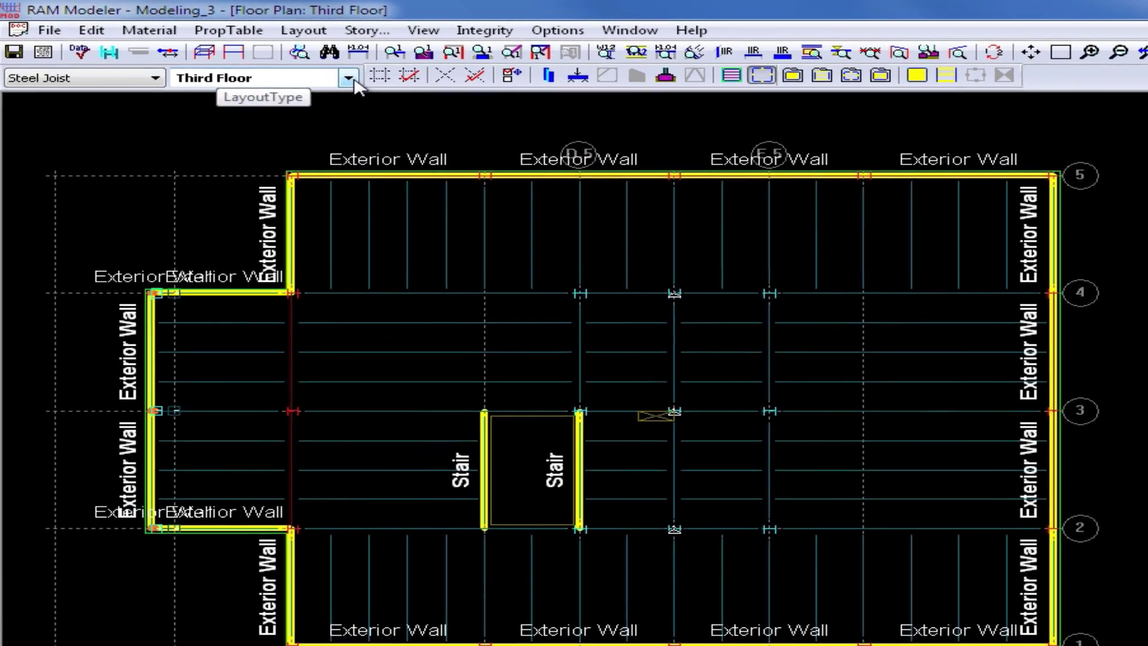
Apply Exterior Wall load around the whole Roof perimeter (grids C–G, 1–5) and save the model
{"action": "left_click", "coordinate": [352, 79]}
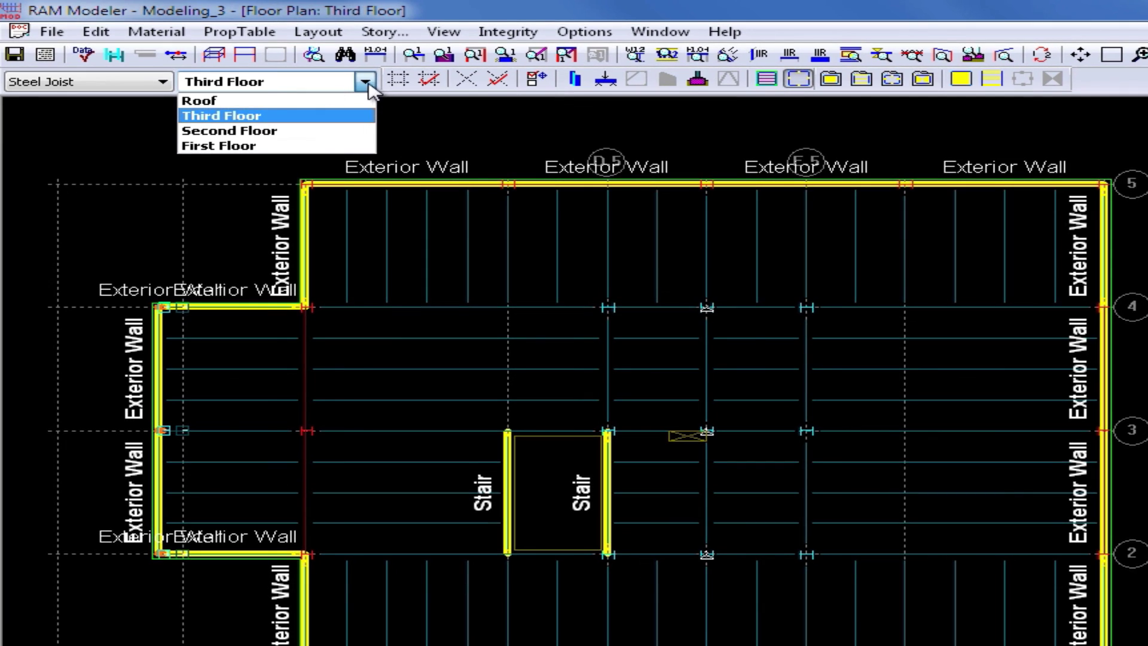
{"action": "left_click", "coordinate": [197, 103]}
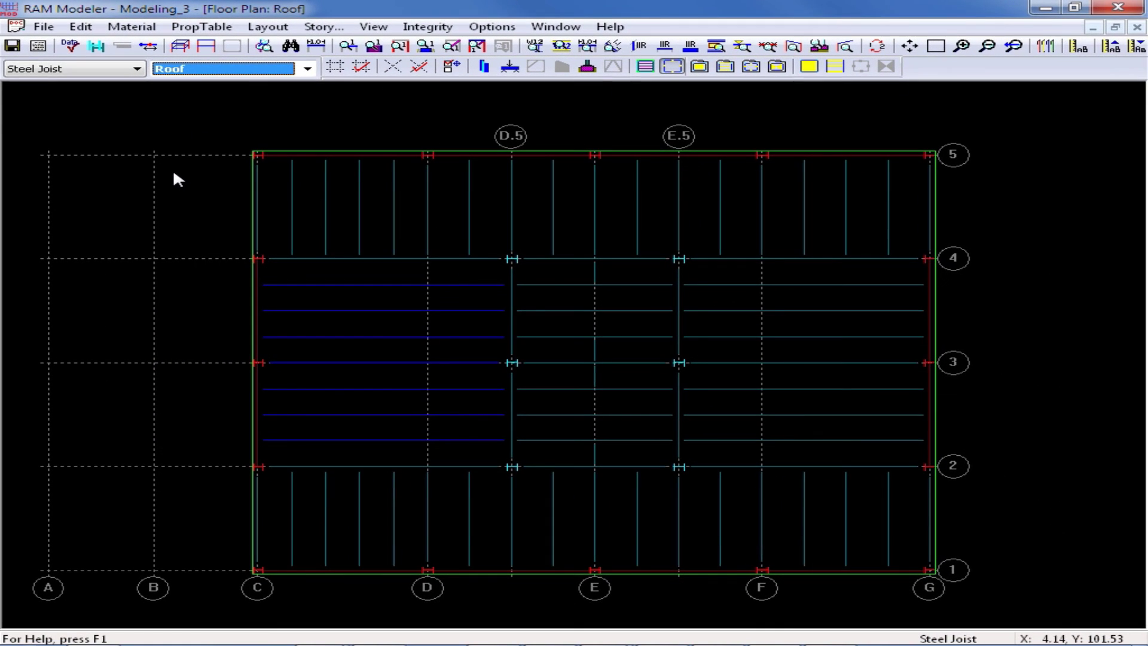
{"action": "right_click", "coordinate": [165, 175]}
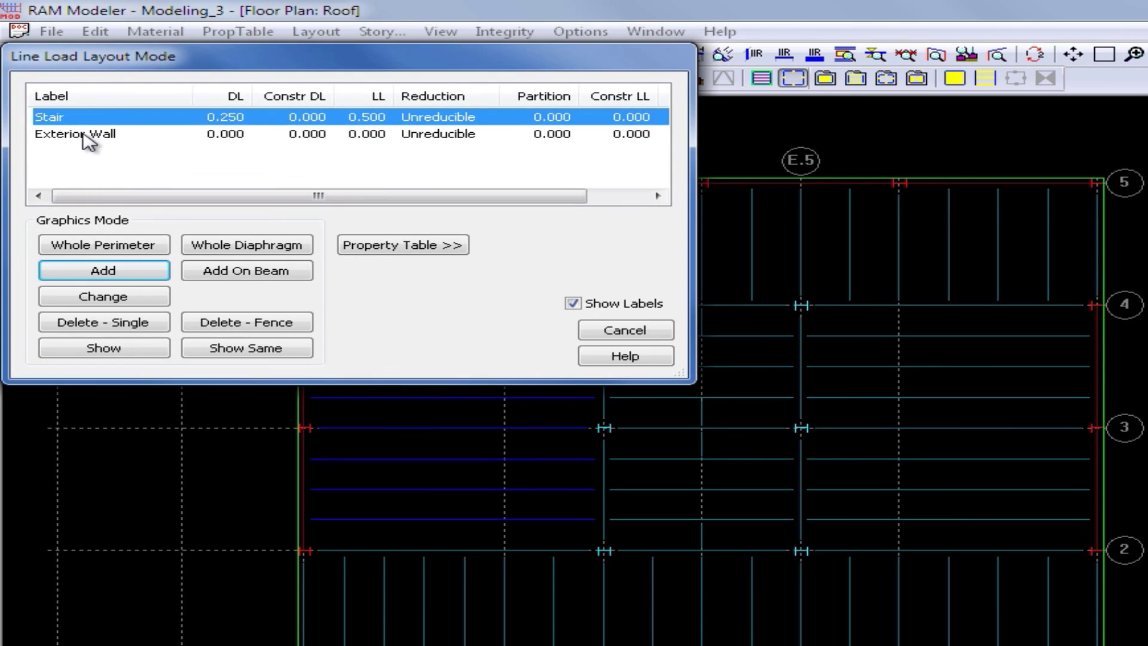
{"action": "left_click", "coordinate": [76, 119]}
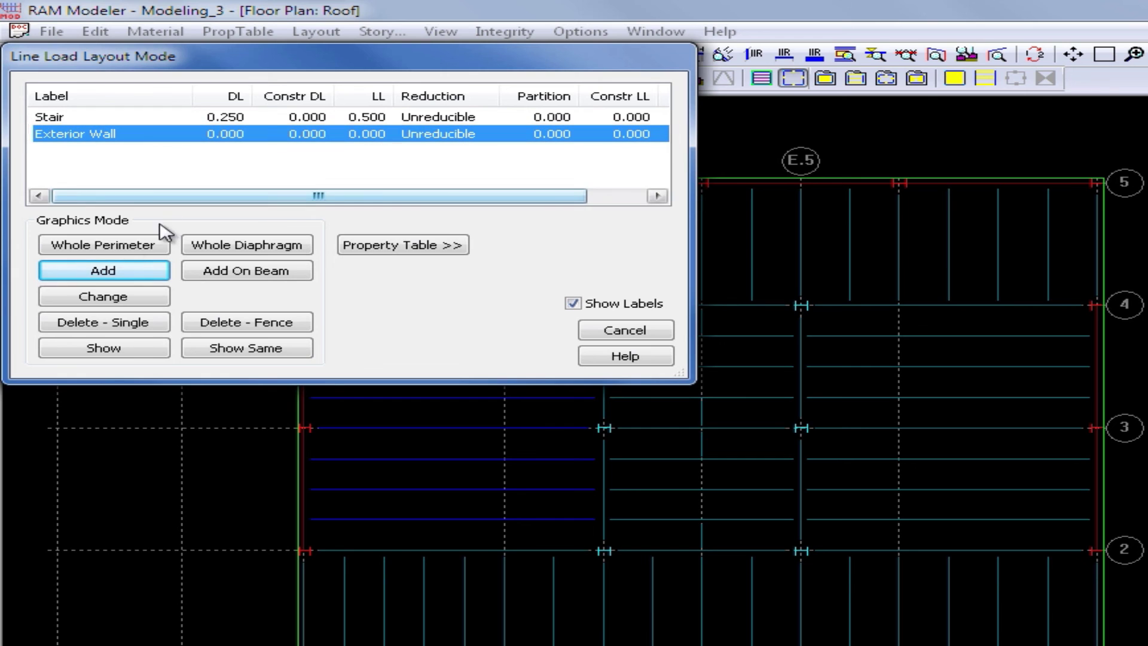
{"action": "left_click", "coordinate": [123, 250]}
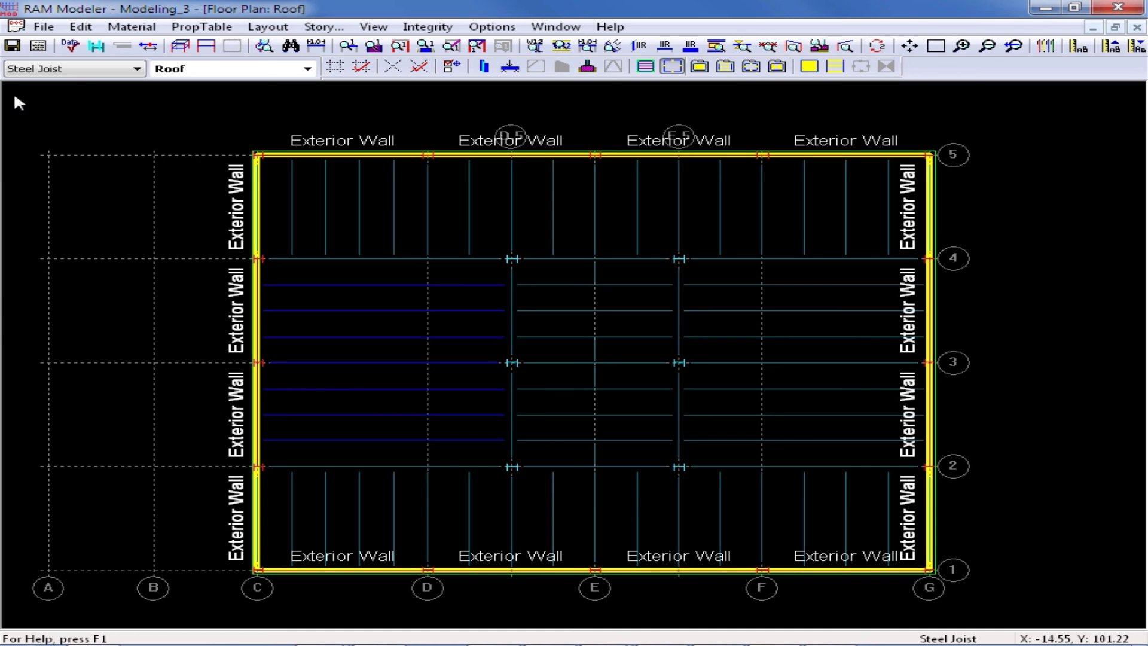
{"action": "left_click", "coordinate": [12, 46]}
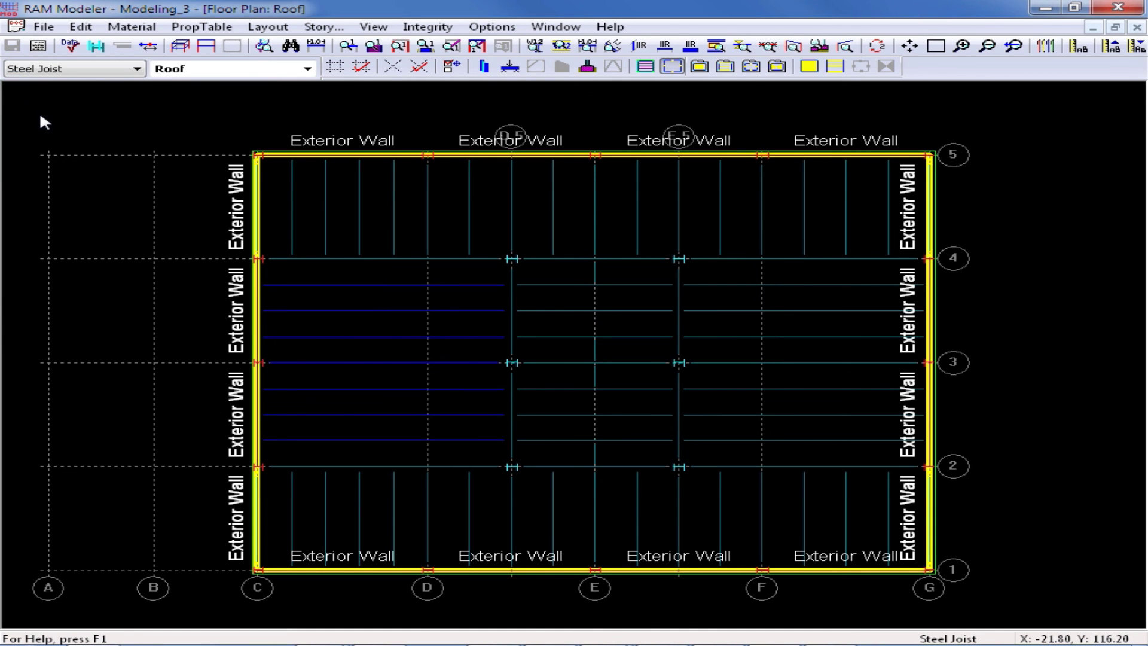